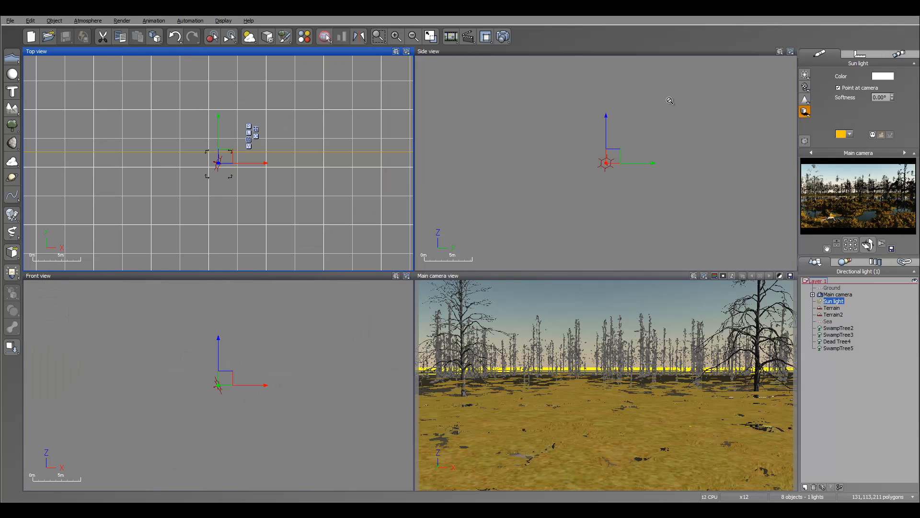
Step: Move the sun light beyond the terrain, slightly to the right of the main camera's axis, and lower it towards the horizon
scroll(332, 148, down, 5)
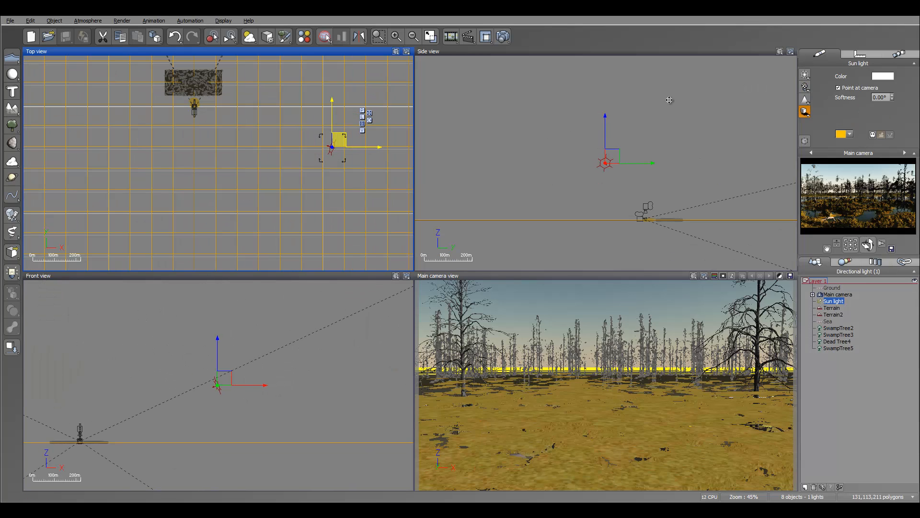
drag(331, 148, 205, 76)
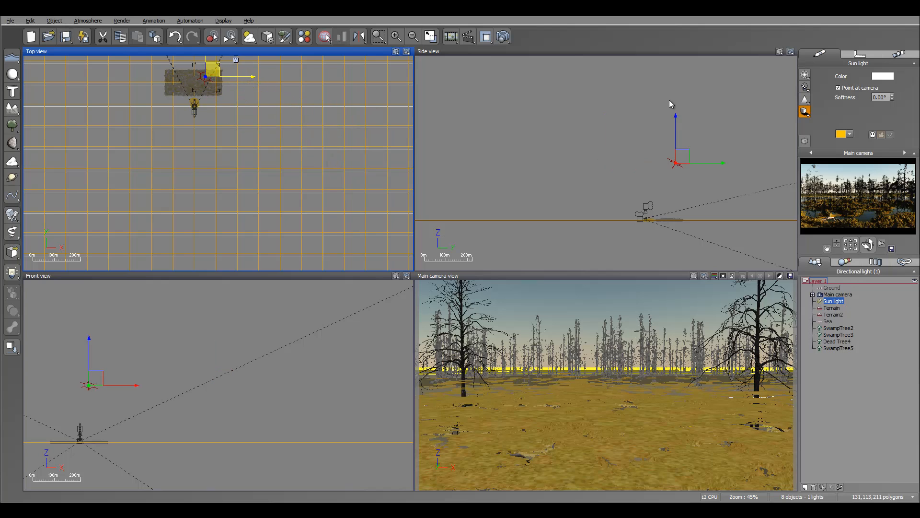
drag(674, 163, 693, 204)
drag(670, 99, 670, 103)
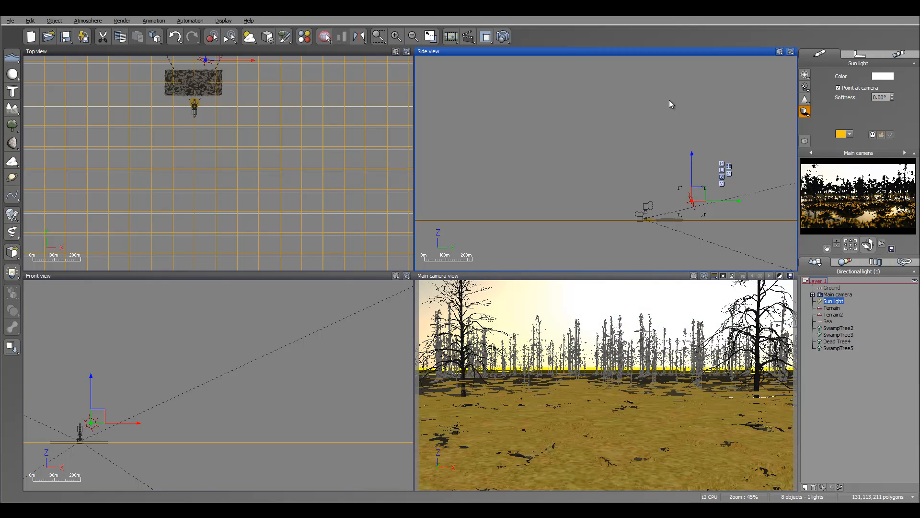
right_drag(211, 72, 239, 134)
drag(241, 116, 247, 117)
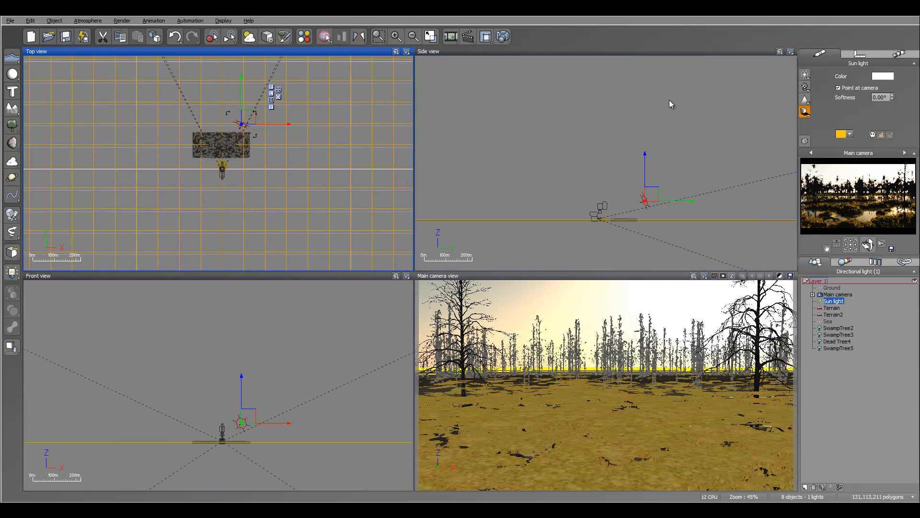
Step: Open the atmosphere settings and choose Global radiosity as the lighting model
key(alt+a)
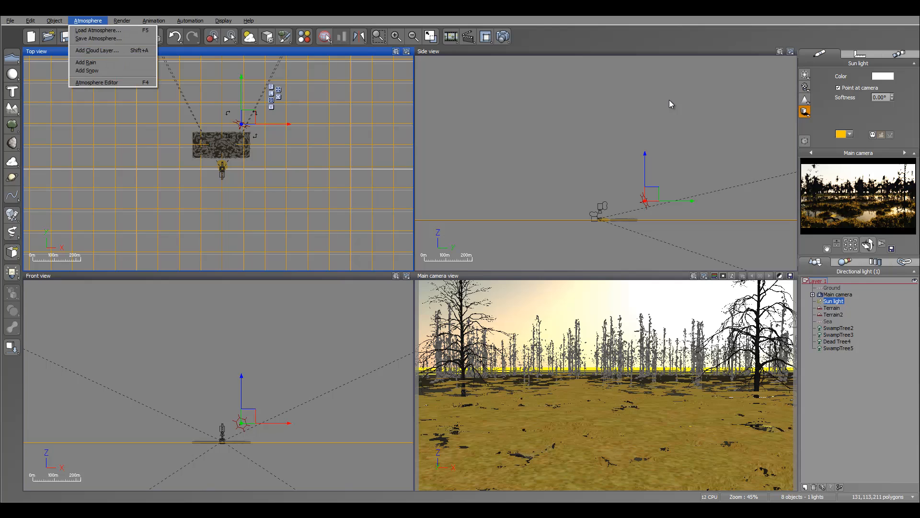
key(Up)
key(Return)
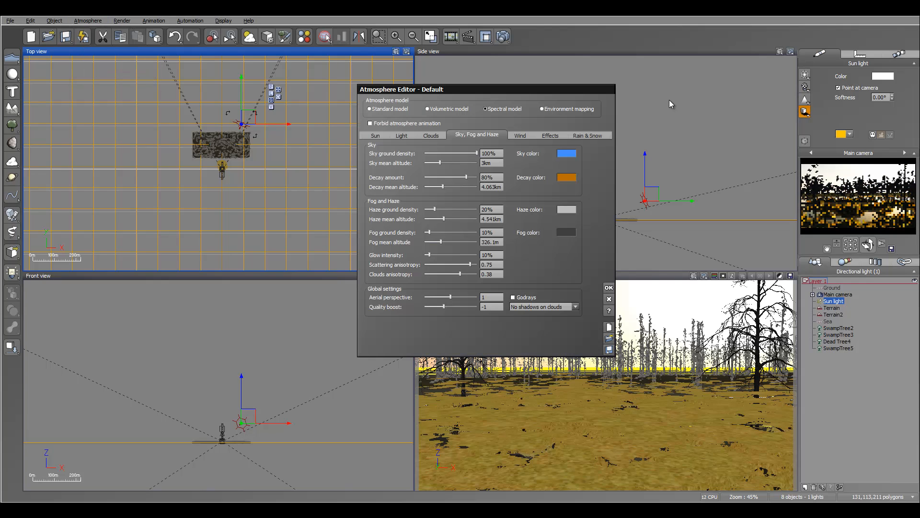
key(ctrl+shift+Tab)
key(ctrl+shift+Tab)
key(Down)
key(Down)
key(Down)
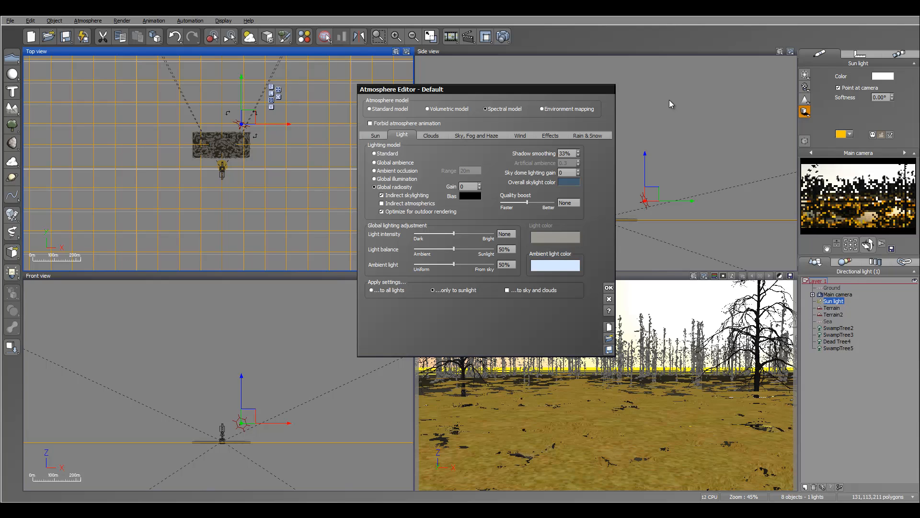
Step: Set the ambient light color to dark blue (red 47, green 58, blue 73) and the light balance to 37%
right_click(546, 263)
click(564, 269)
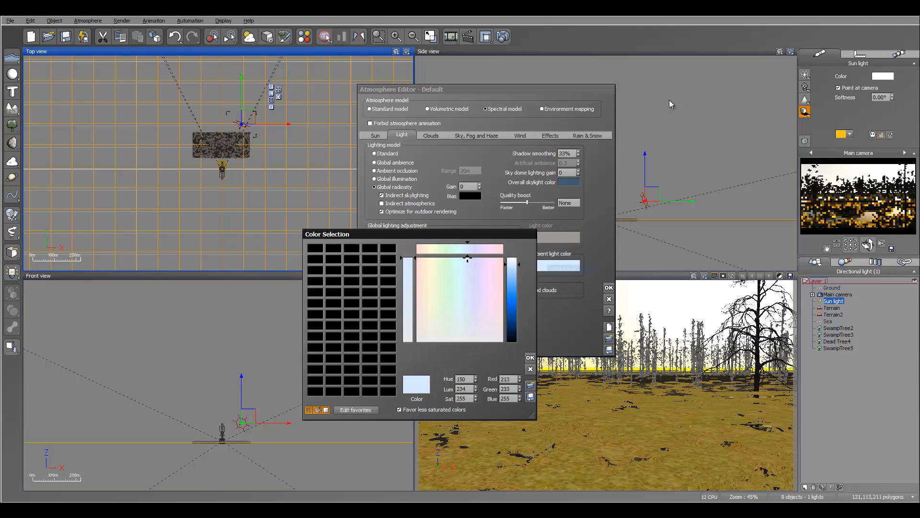
drag(512, 264, 512, 322)
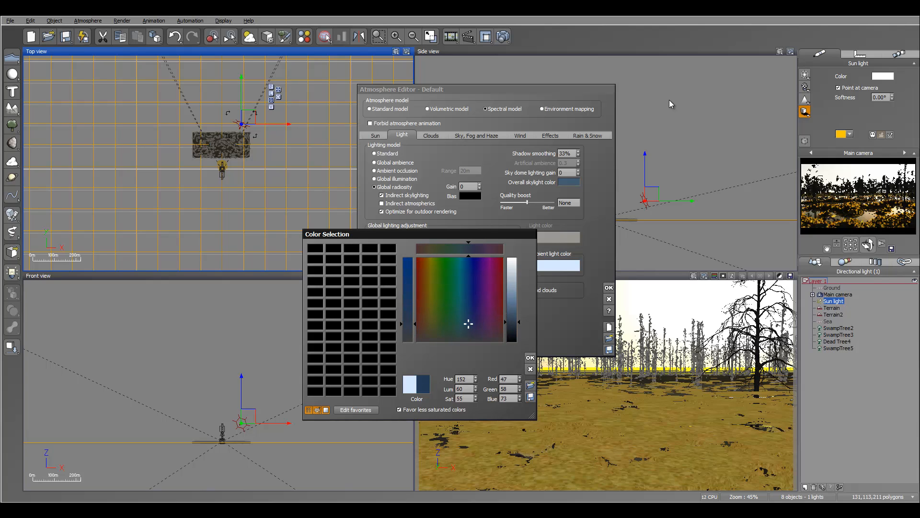
key(Return)
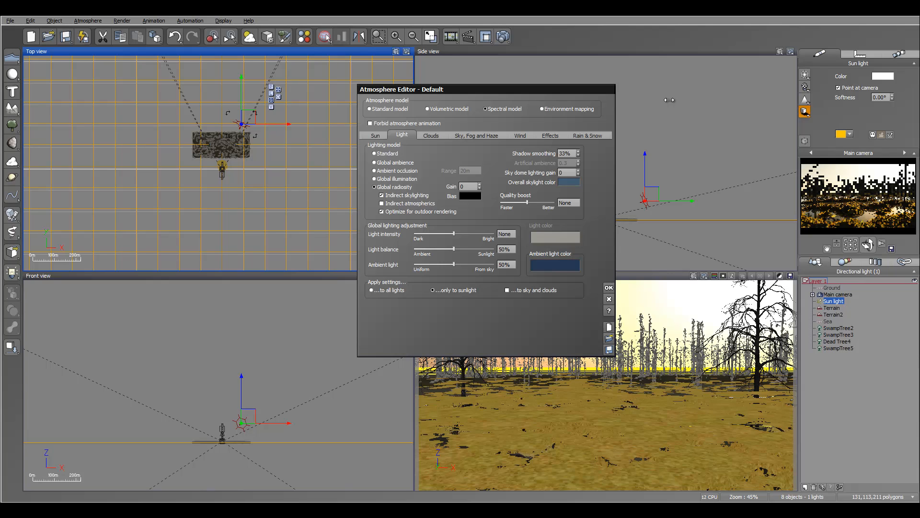
drag(454, 249, 444, 249)
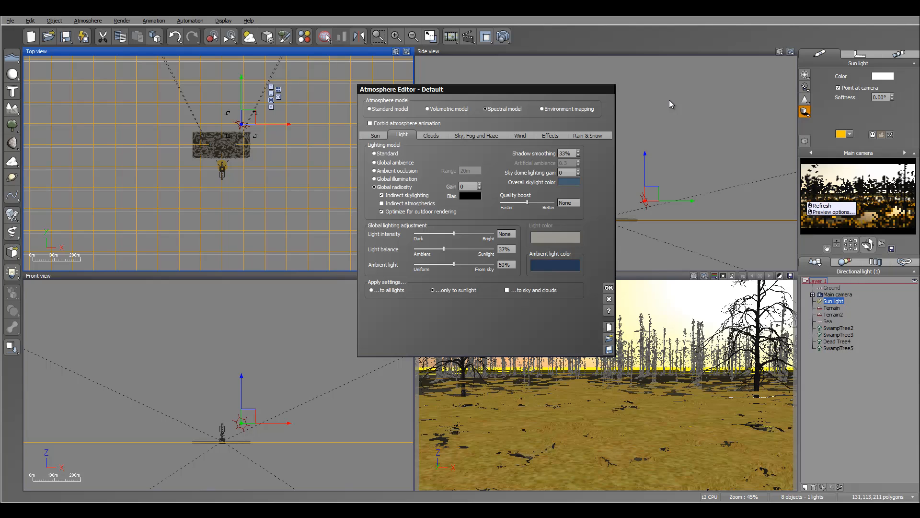
Step: Set the sky mean altitude to 8.325 km, the decay amount to 22% and the decay mean altitude to 8.552 km
key(ctrl+Tab)
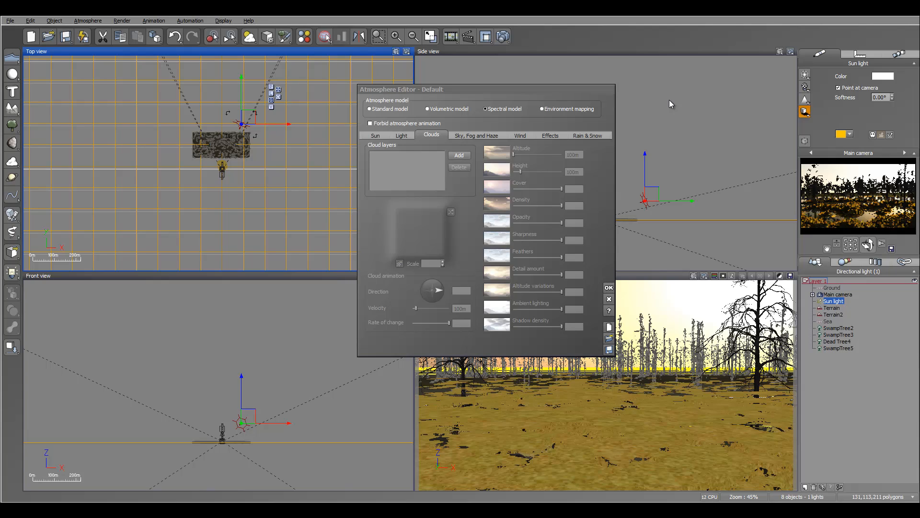
key(ctrl+Tab)
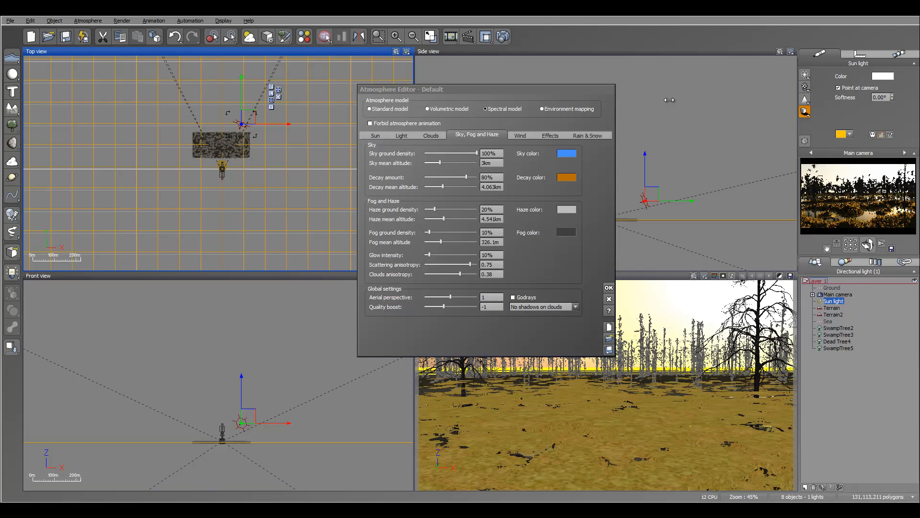
drag(441, 163, 442, 163)
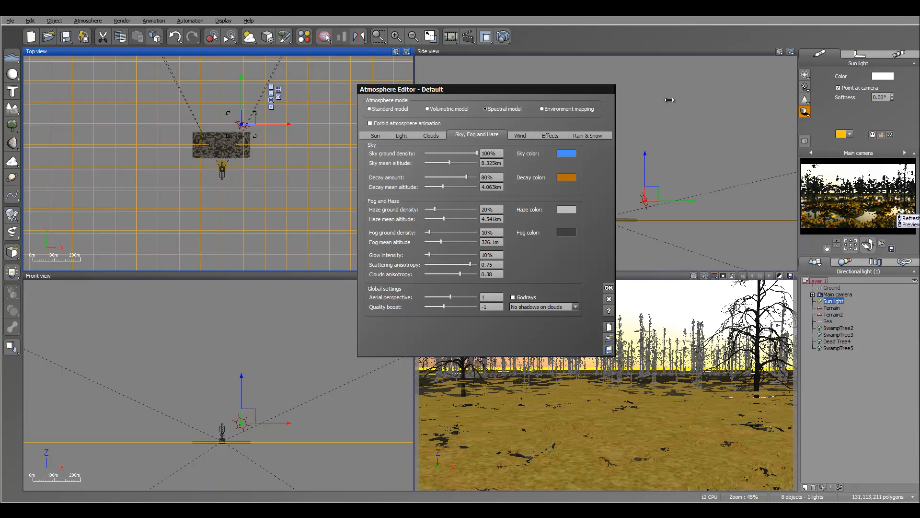
drag(467, 177, 454, 178)
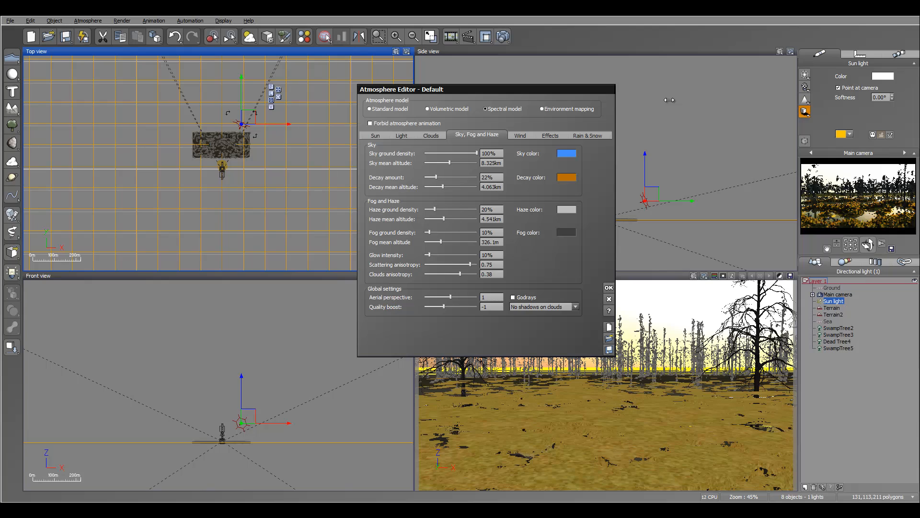
drag(442, 187, 450, 187)
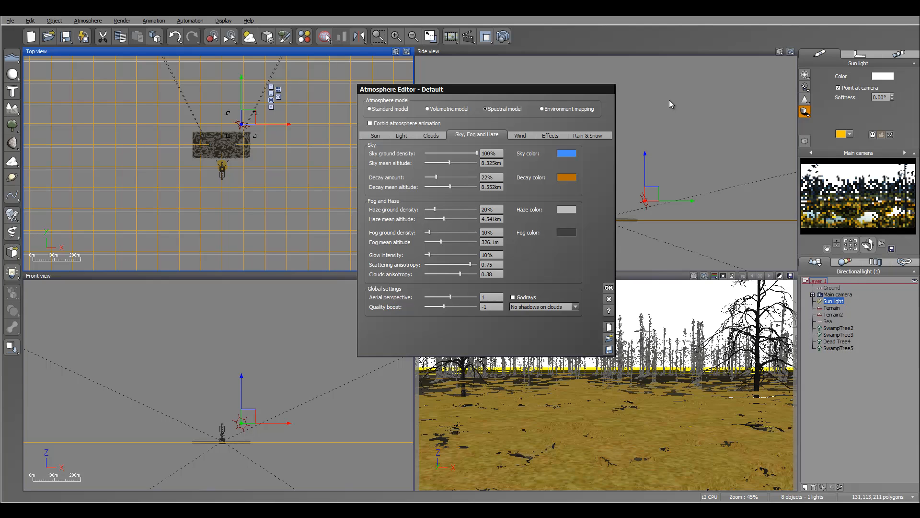
Step: Set haze mean altitude to 1.697 km, fog ground density to 6%, glow intensity to 47% and scattering anisotropy to 0.86
drag(444, 220, 436, 219)
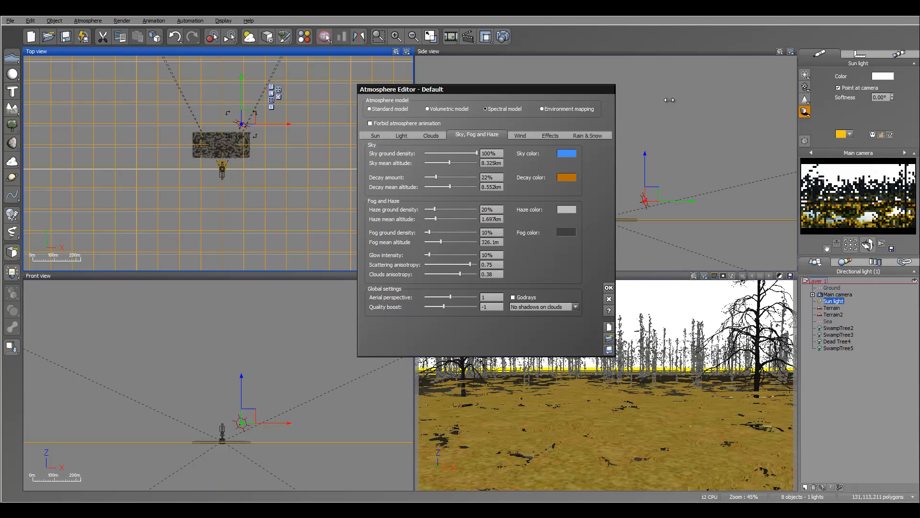
drag(429, 233, 428, 233)
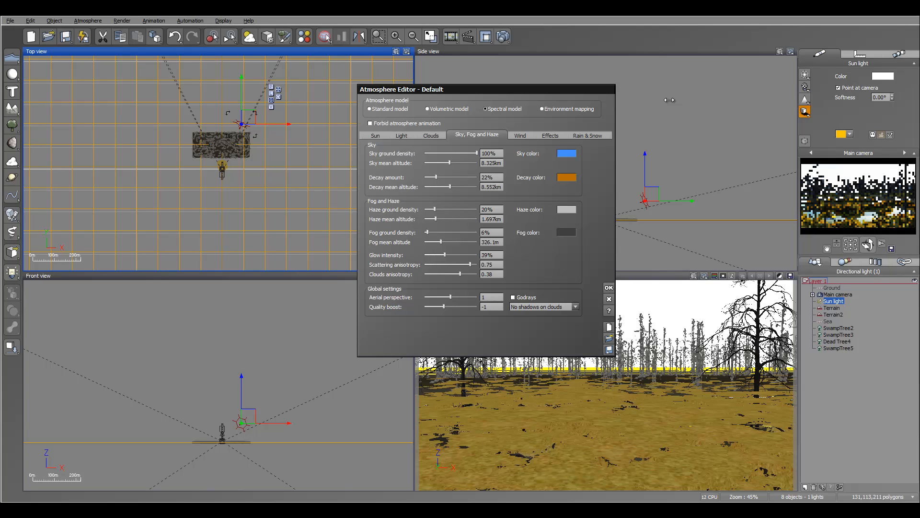
drag(447, 255, 448, 255)
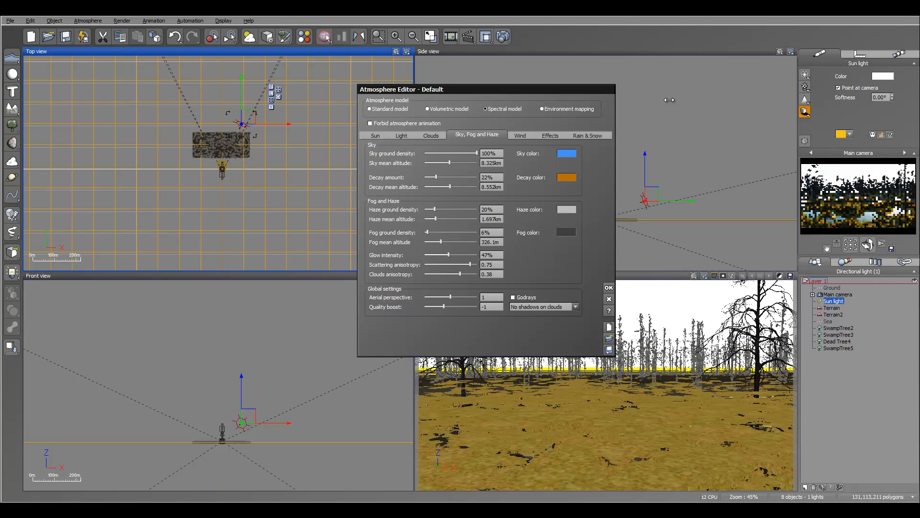
drag(470, 265, 473, 265)
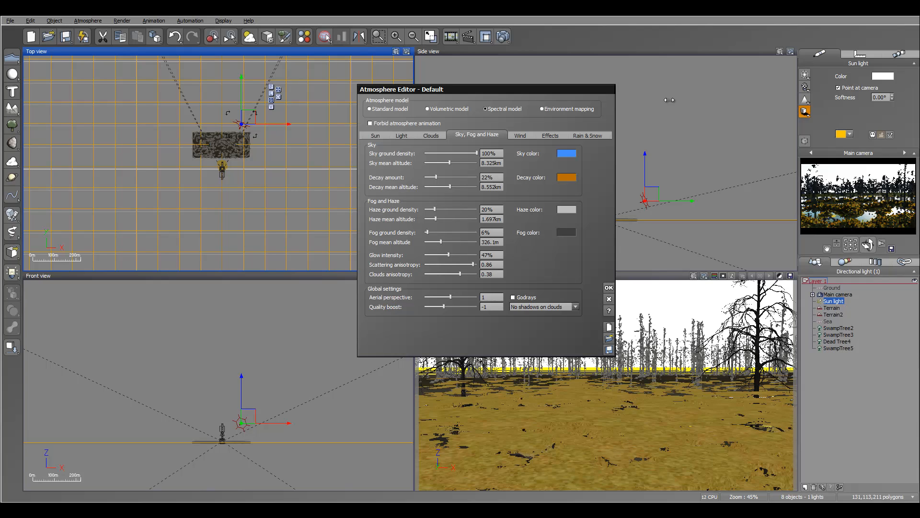
Step: Render the main camera view with the default post-render options, close the result, and switch the atmosphere to the Volumetric model
key(ctrl+F9)
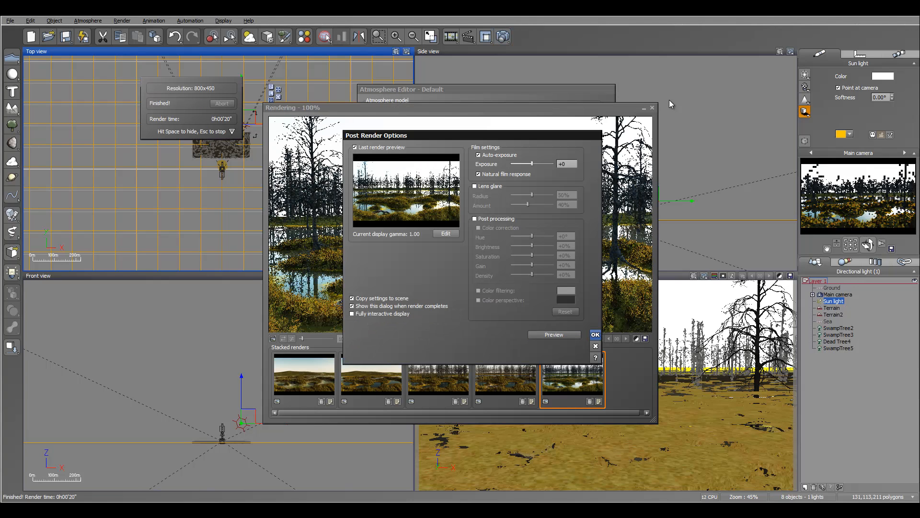
key(Return)
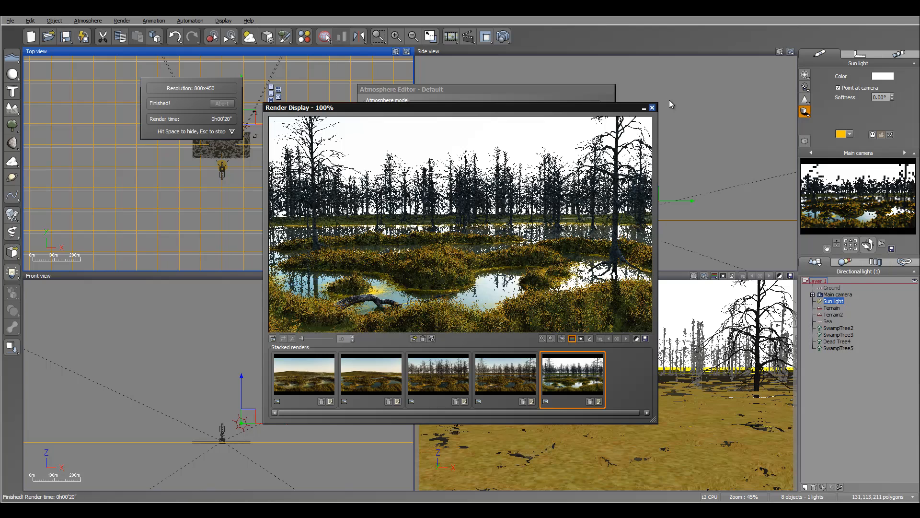
key(Escape)
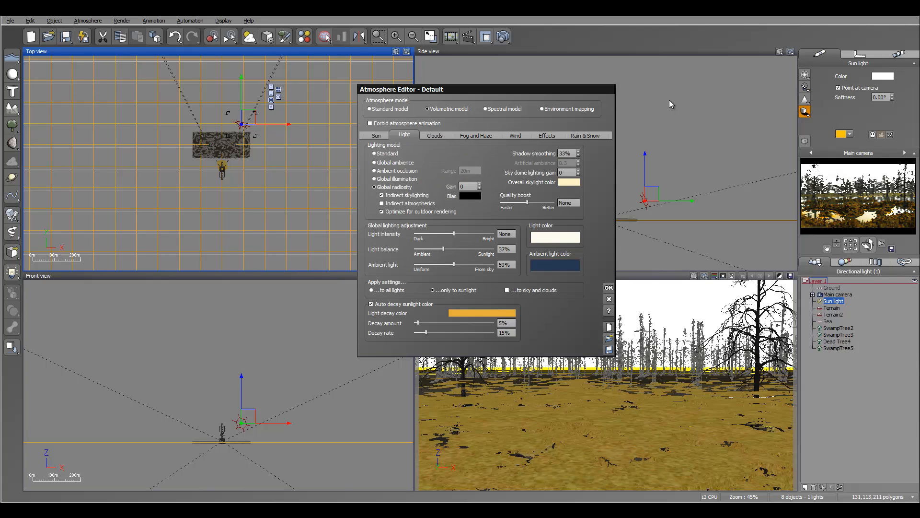
Step: Set the light balance to 29% and the ambient light color to grayish blue (red 130, green 153, blue 165)
click(672, 104)
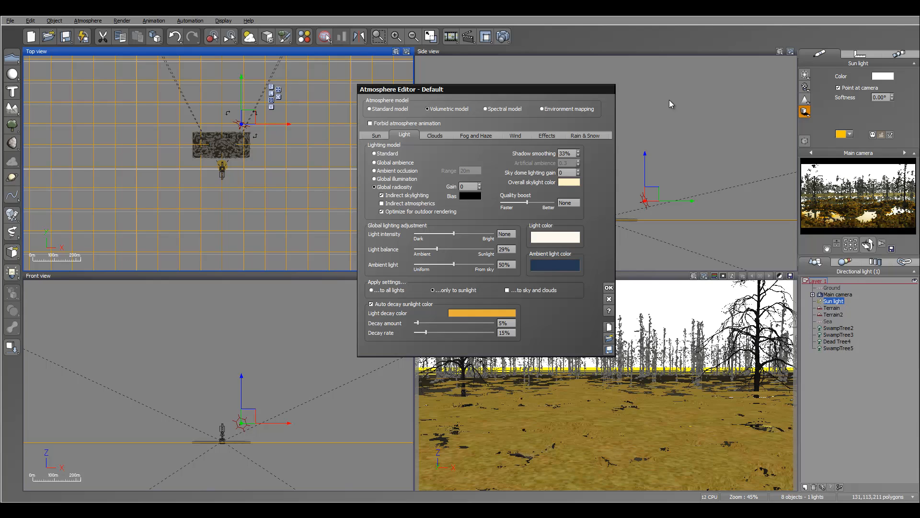
right_click(547, 263)
click(568, 269)
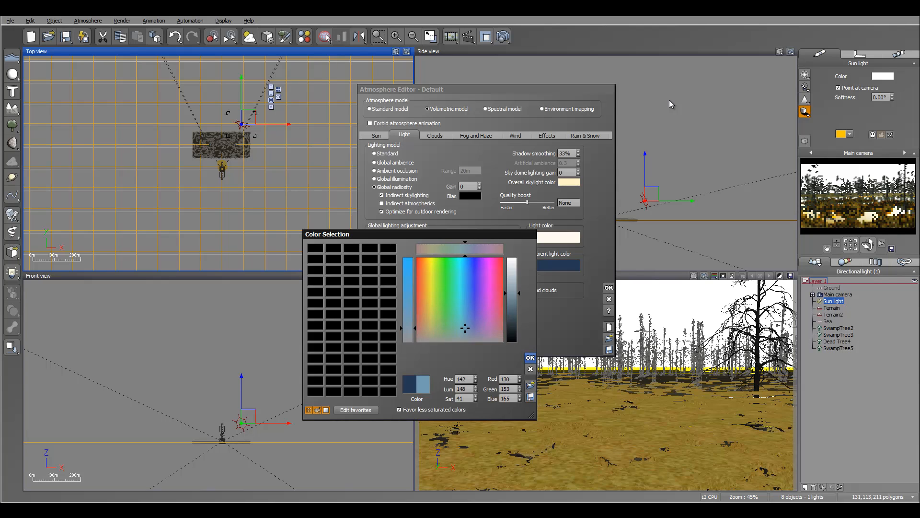
key(Return)
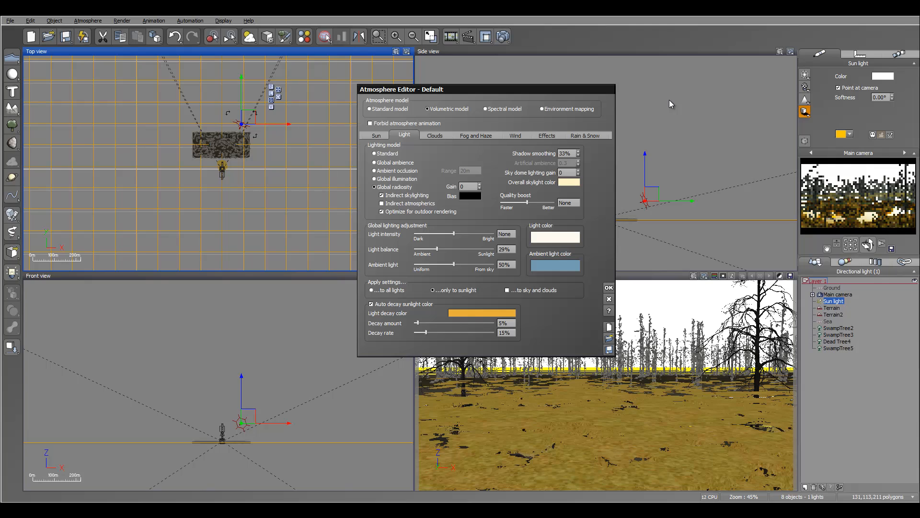
Step: Change the fog color to a dark gray-blue with red 68, green 89 and blue 99
key(ctrl+Tab)
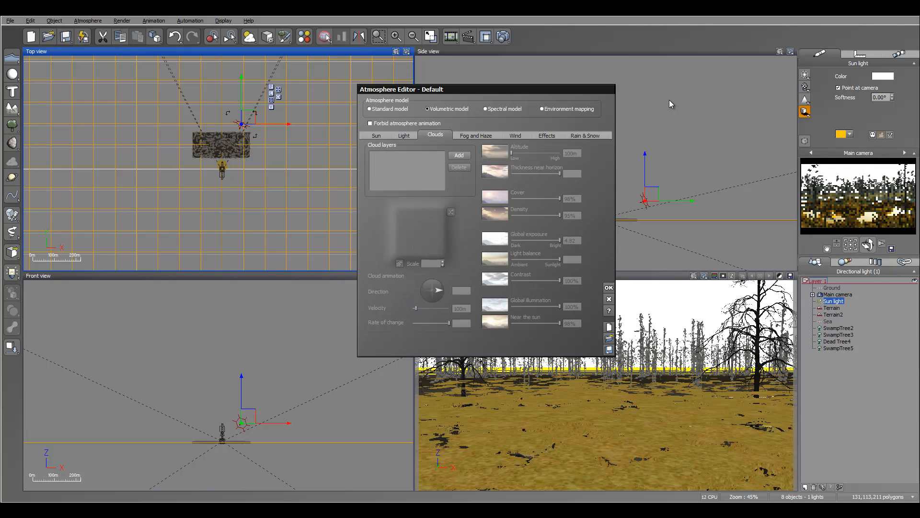
key(ctrl+Tab)
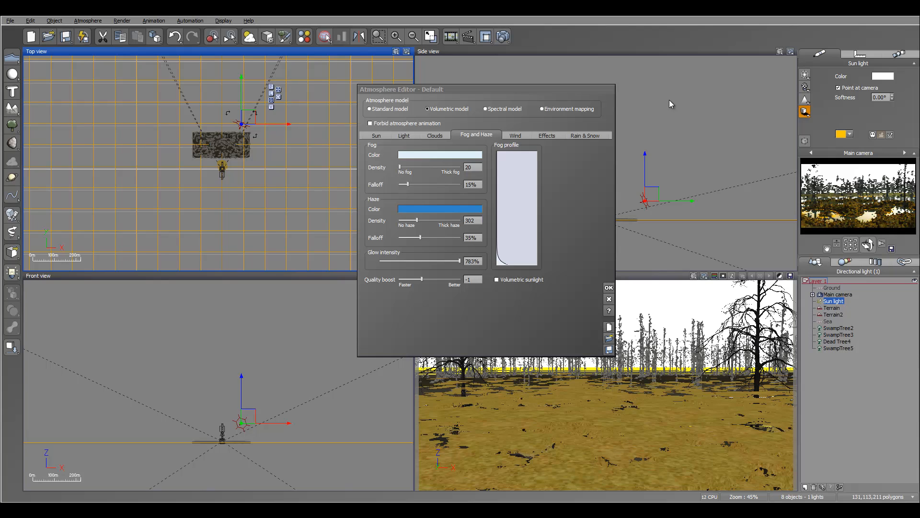
right_click(431, 153)
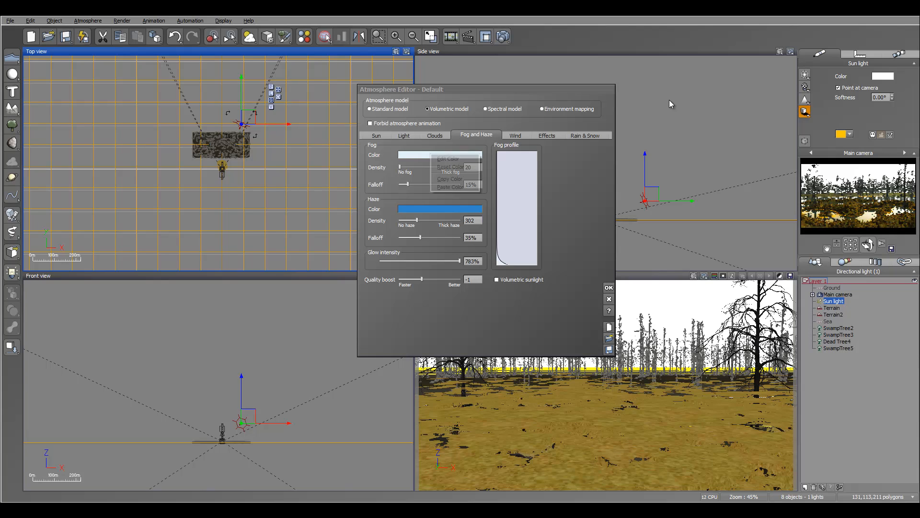
click(451, 157)
mouse_move(513, 263)
mouse_down()
mouse_move(512, 315)
mouse_move(465, 327)
mouse_up()
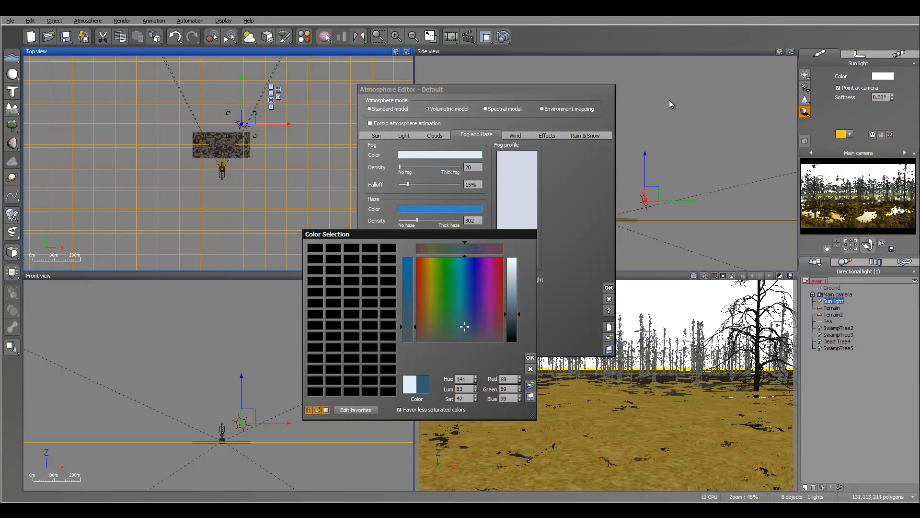
click(530, 357)
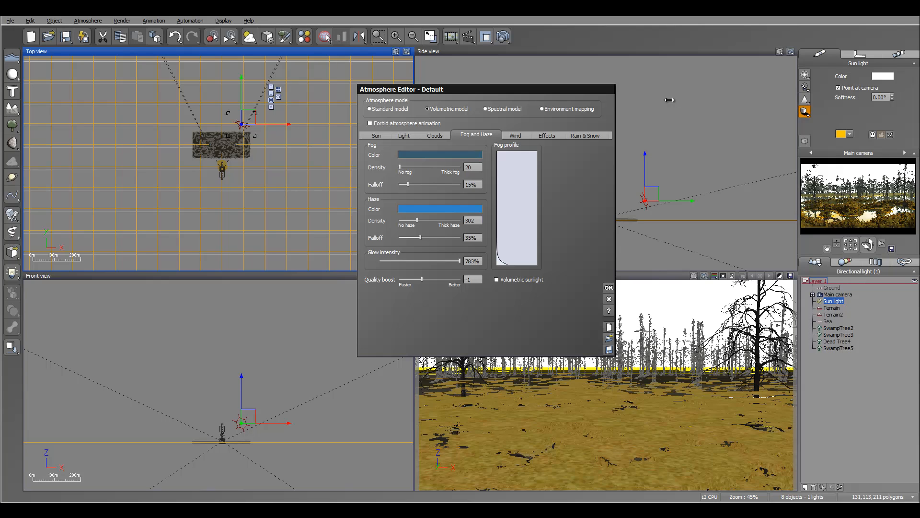
click(672, 104)
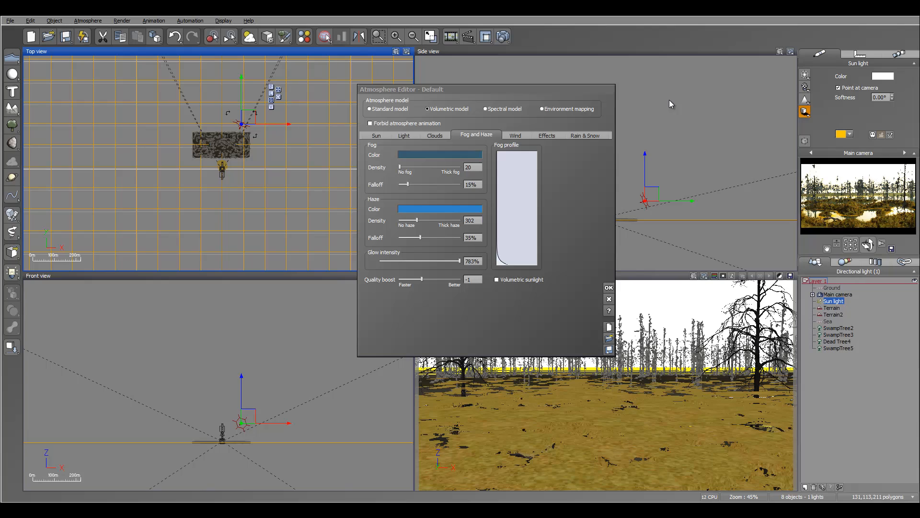
Step: Set the fog density to 927 and its falloff to 75%, and mute the fog color to about red 74, green 85, blue 92
drag(399, 167, 456, 167)
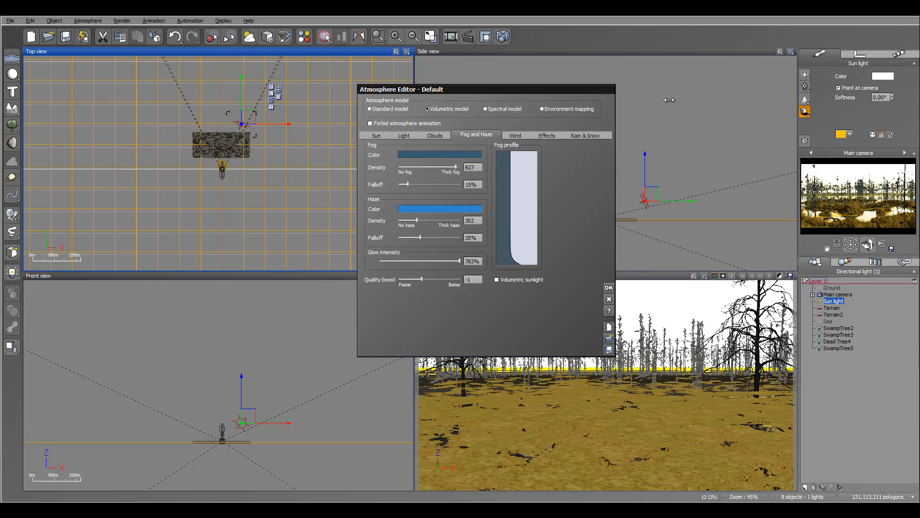
drag(407, 184, 445, 184)
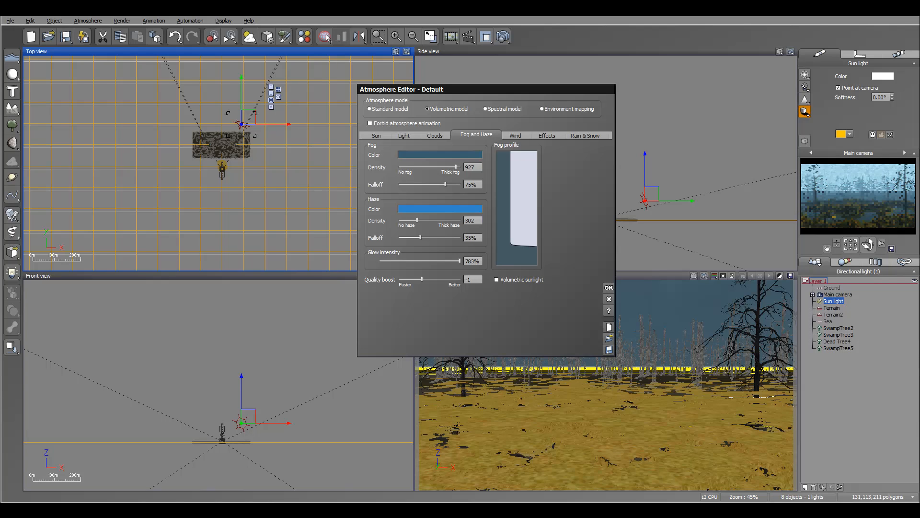
right_click(463, 156)
click(479, 161)
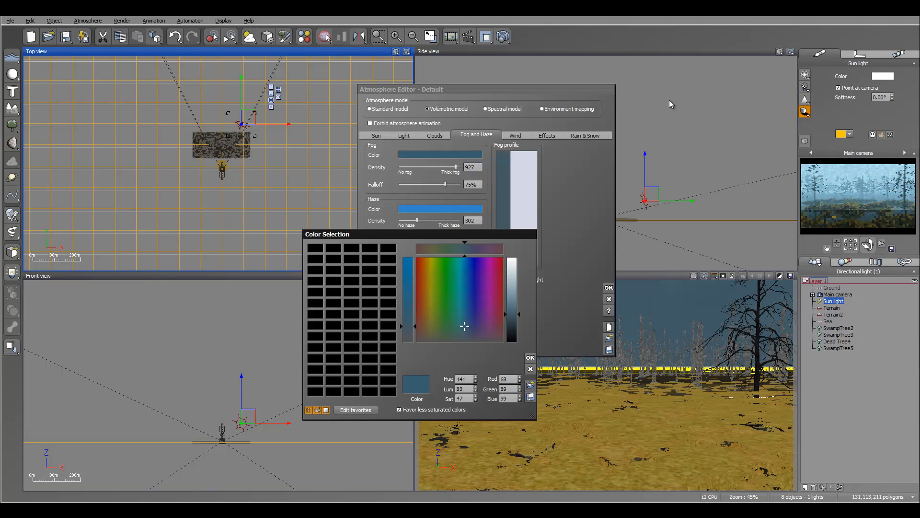
drag(465, 326, 466, 329)
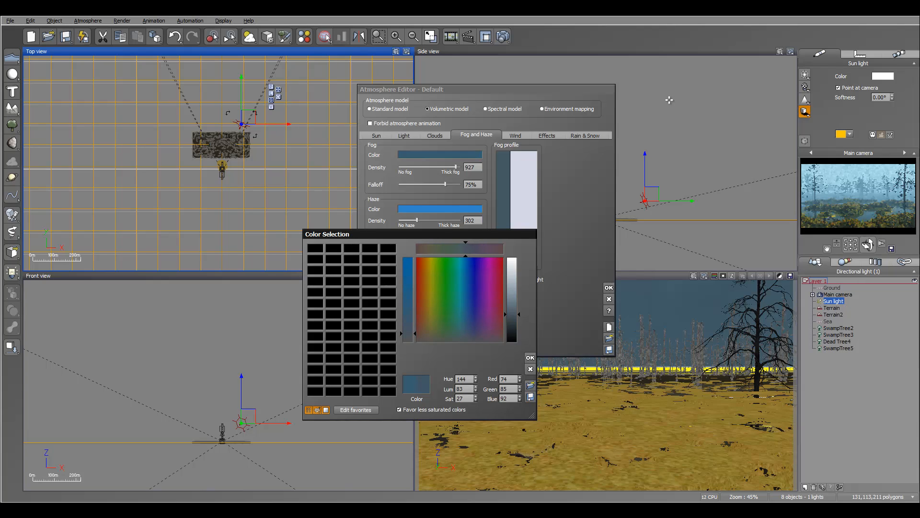
click(464, 333)
key(Return)
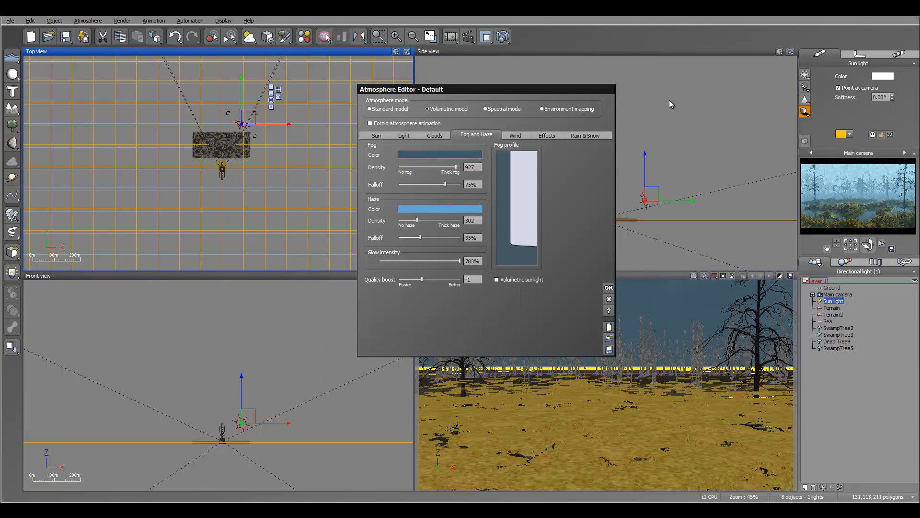
Step: Darken the haze color to a slightly desaturated navy blue, about red 27, green 47 and blue 62
right_click(440, 208)
click(455, 213)
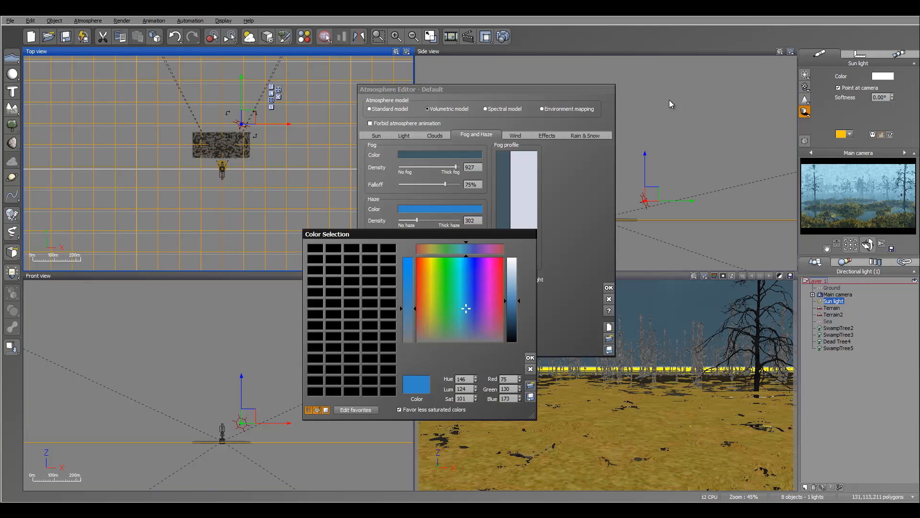
drag(512, 301, 512, 328)
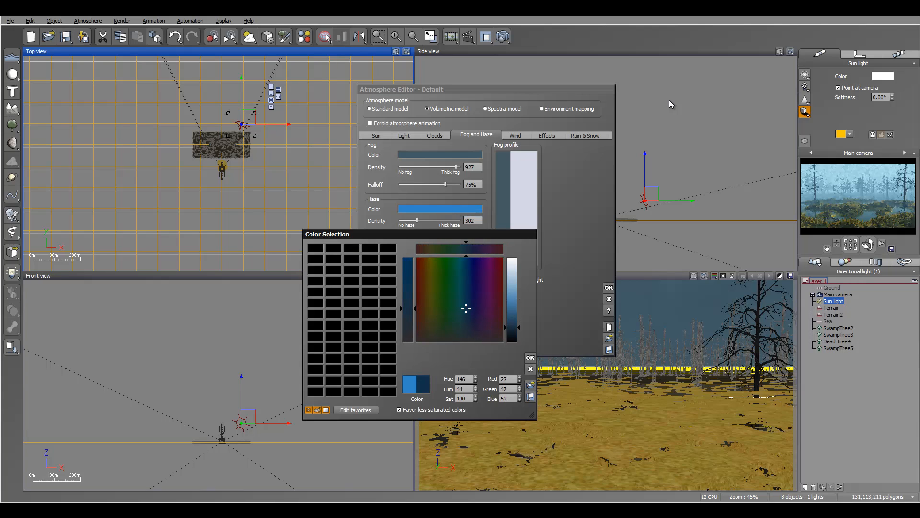
drag(466, 308, 467, 314)
click(530, 357)
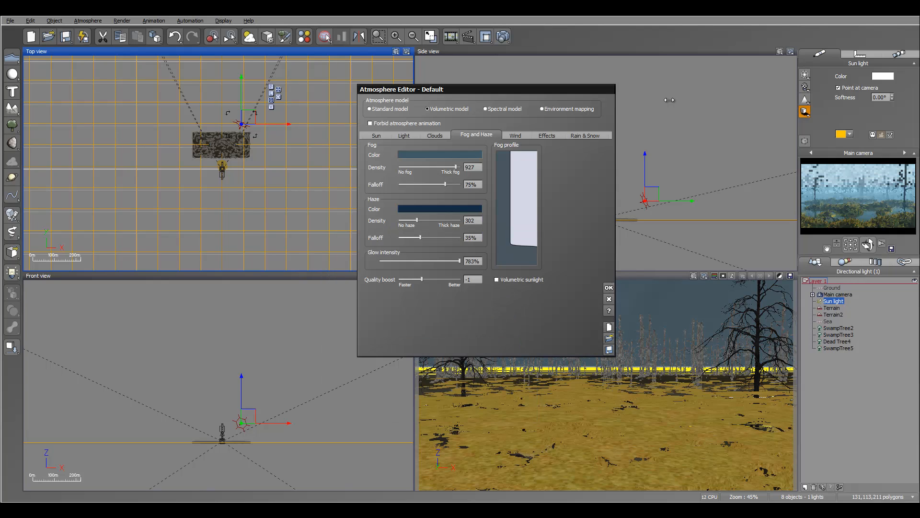
Step: Set the haze density to 1000, the haze falloff to 93% and the glow intensity to 400%
mouse_move(417, 220)
mouse_down()
mouse_move(461, 220)
mouse_move(422, 237)
mouse_move(456, 237)
mouse_up()
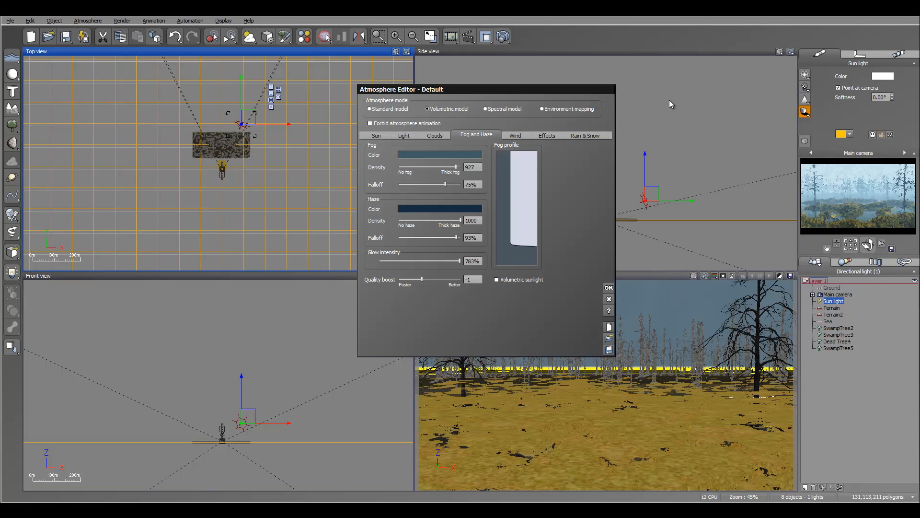
click(472, 261)
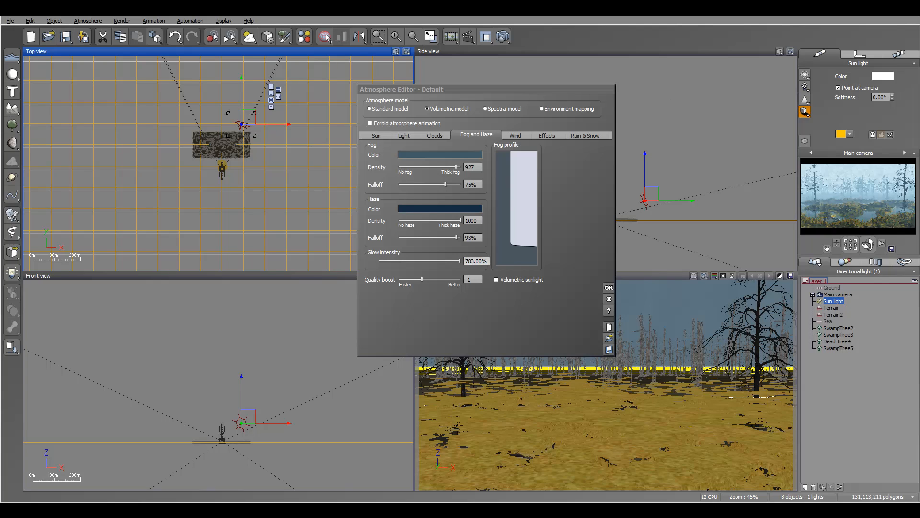
double_click(474, 261)
text(400)
key(Return)
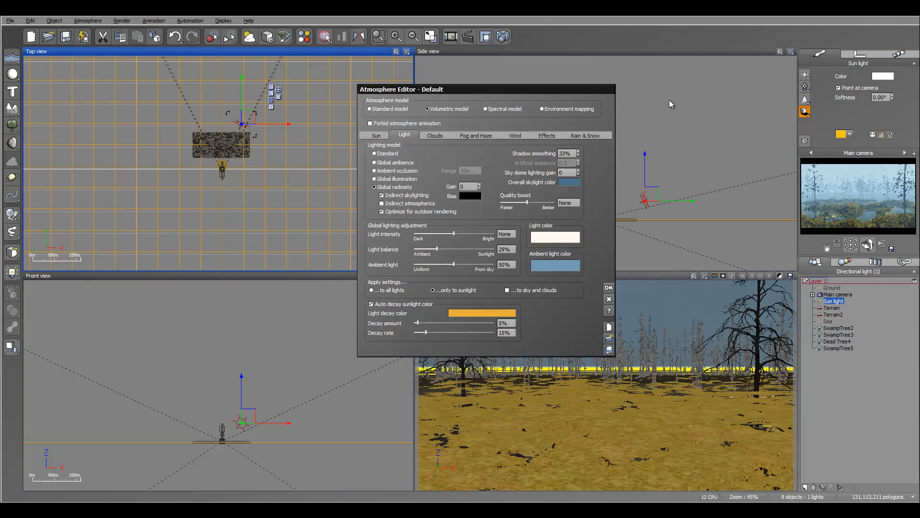
Step: Change the atmosphere's light color to a warm cream with red 255, green 240 and blue 208
right_click(546, 235)
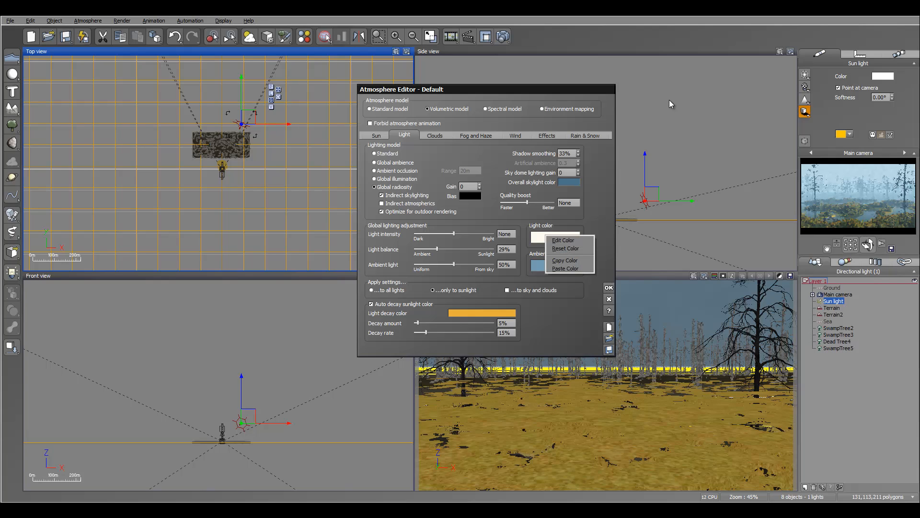
click(564, 240)
drag(512, 261, 512, 267)
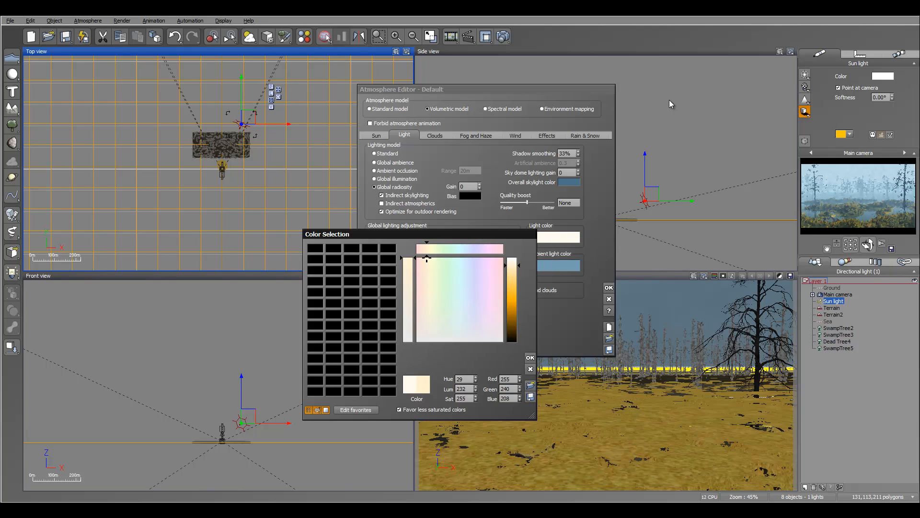
click(530, 358)
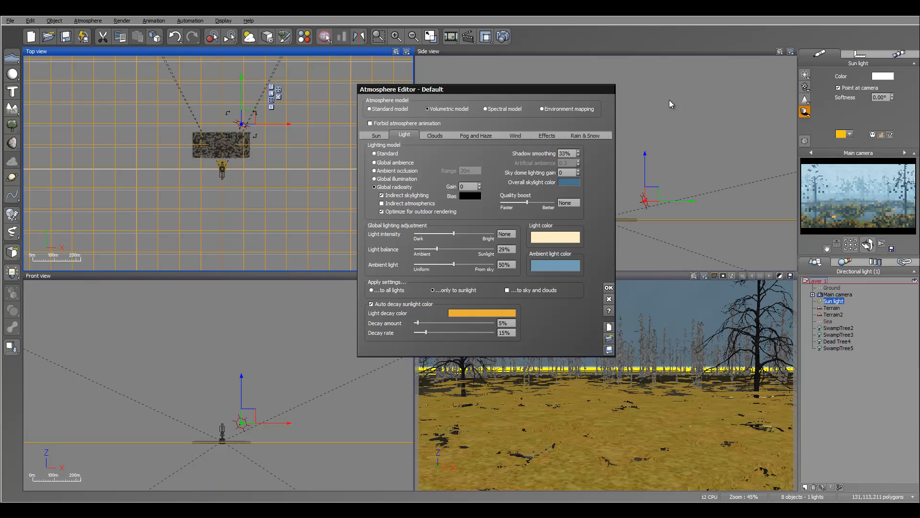
Step: Render the main camera view with the default post-render options and compare the result with the previous stacked renders
key(ctrl+F9)
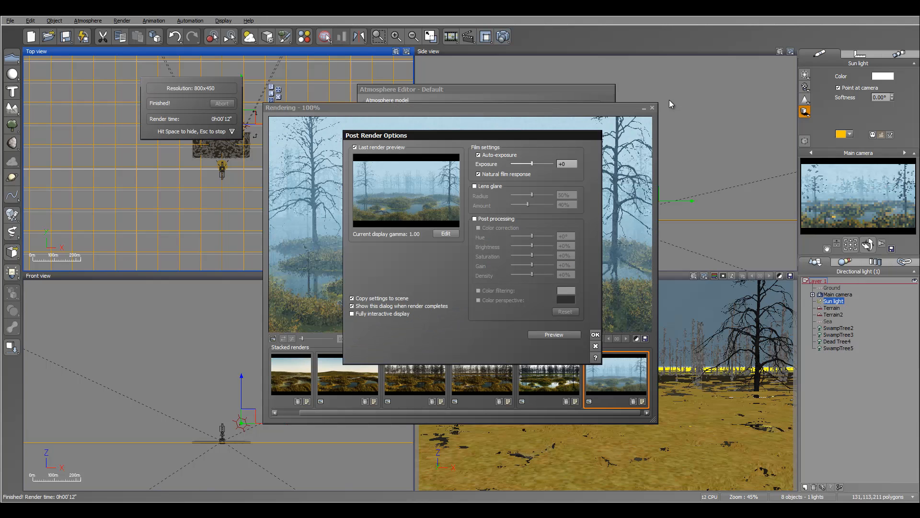
key(Return)
key(Left)
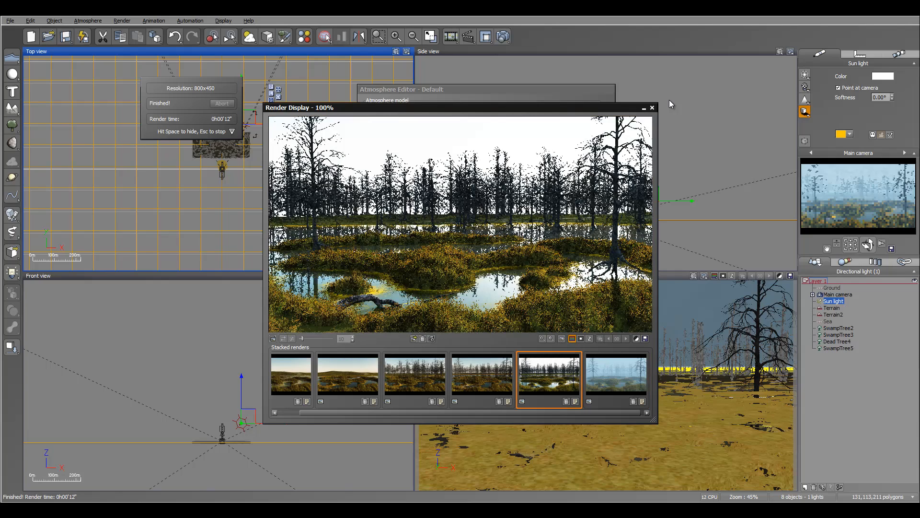
key(Right)
key(Left)
key(Left)
key(Right)
key(Right)
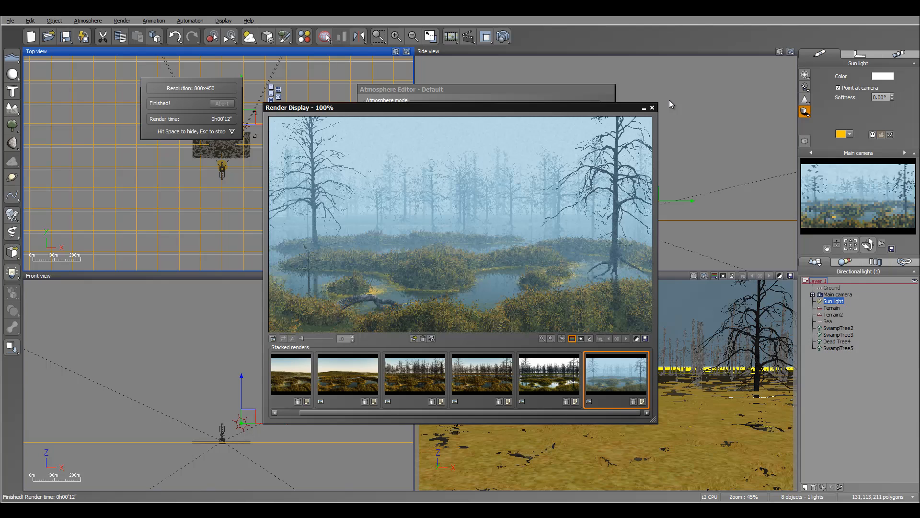
key(Left)
key(Right)
key(Left)
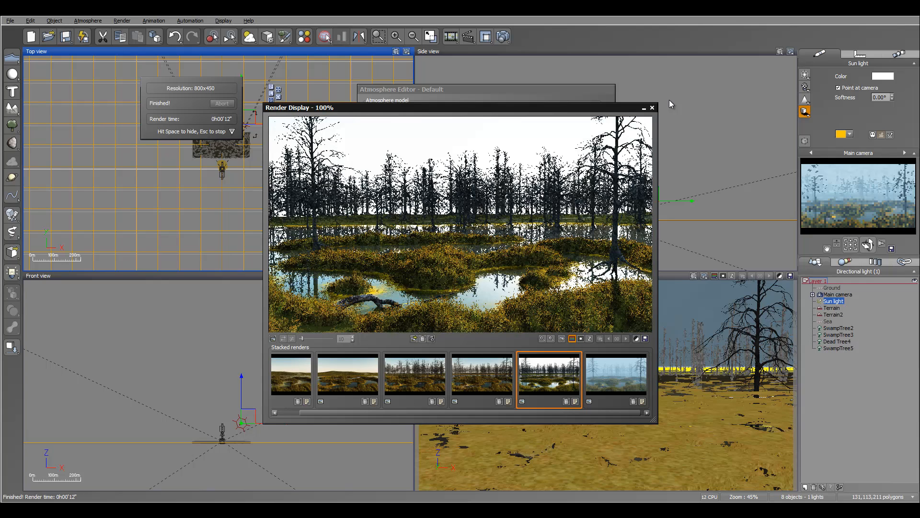
key(Right)
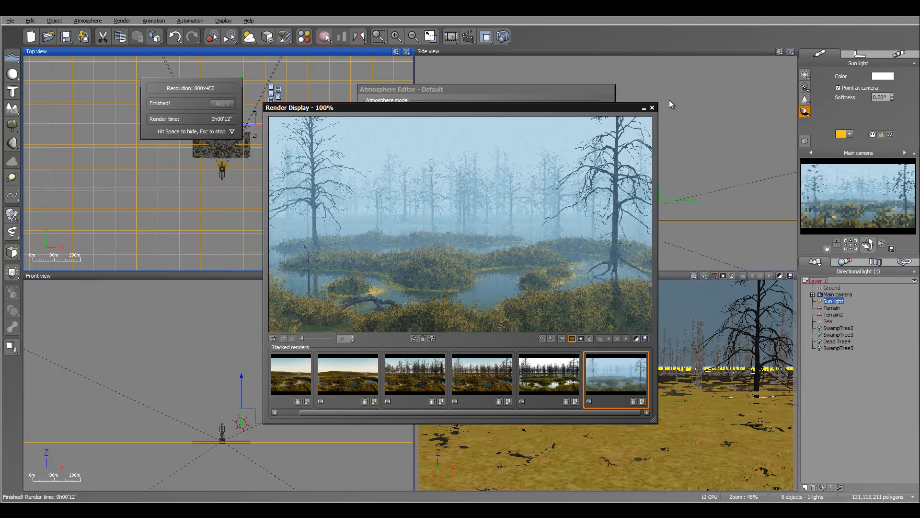
Step: Close the render display and the Atmosphere Editor, and deselect the sun light
key(Escape)
key(Escape)
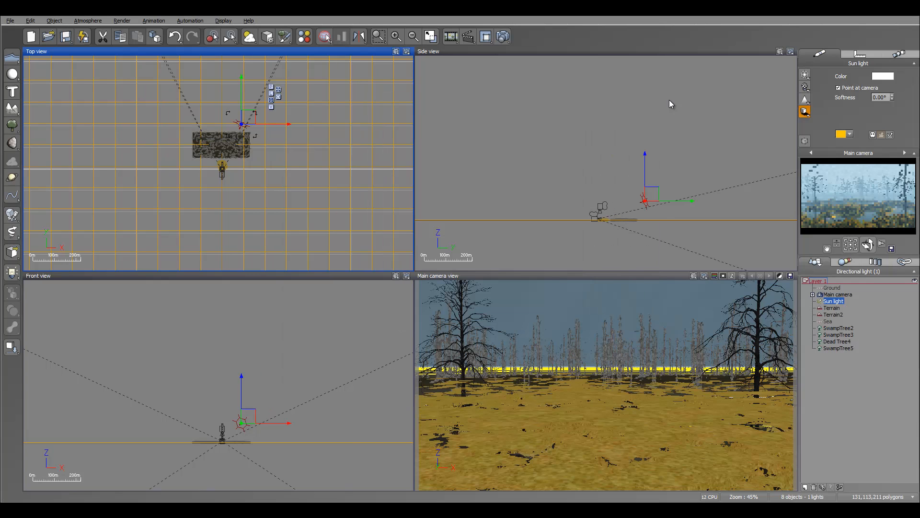
key(Escape)
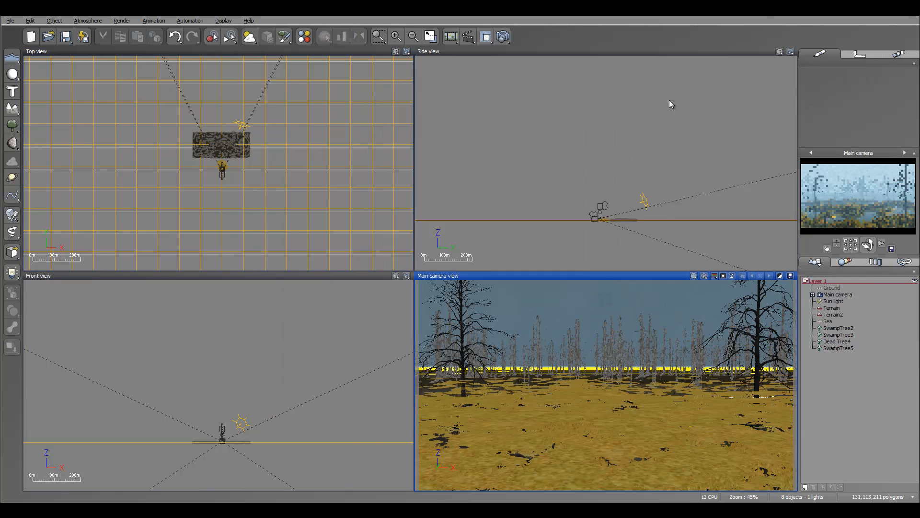
Step: Zoom in on SwampTree3 in the side view and lower it so its roots sink into the terrain
key(Tab)
right_drag(669, 101, 688, 64)
scroll(670, 101, up, 12)
right_drag(670, 101, 736, 210)
scroll(670, 100, up, 8)
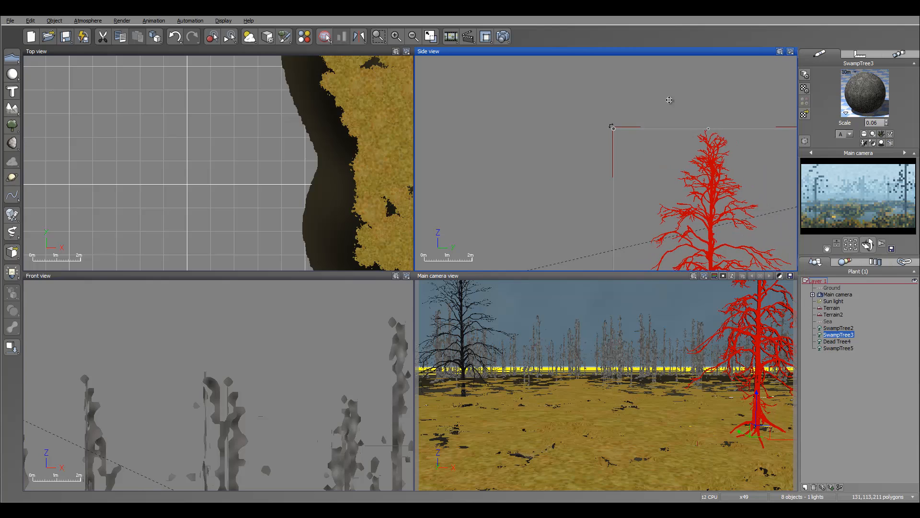
right_drag(669, 101, 649, 0)
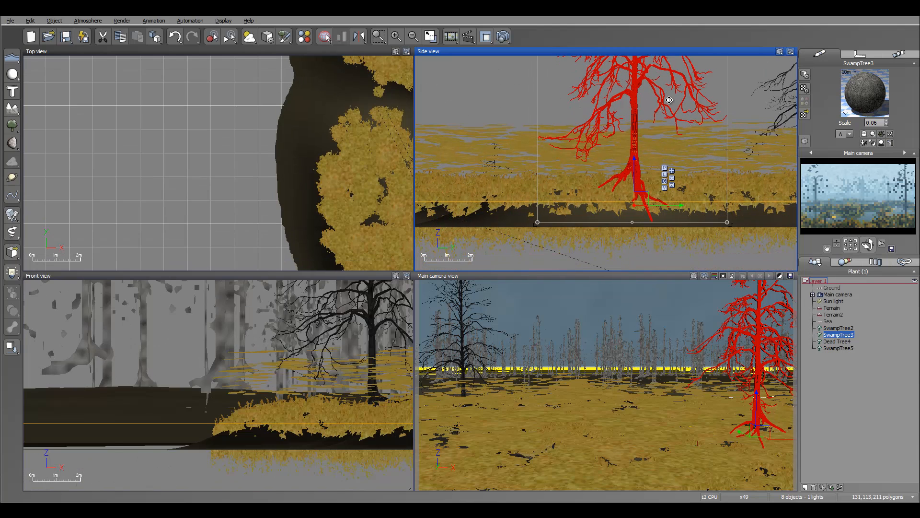
drag(634, 159, 634, 188)
Step: Select SwampTree2 and lower it in the side view so its roots sink into the ground vegetation
right_drag(669, 100, 710, 88)
scroll(670, 101, down, 5)
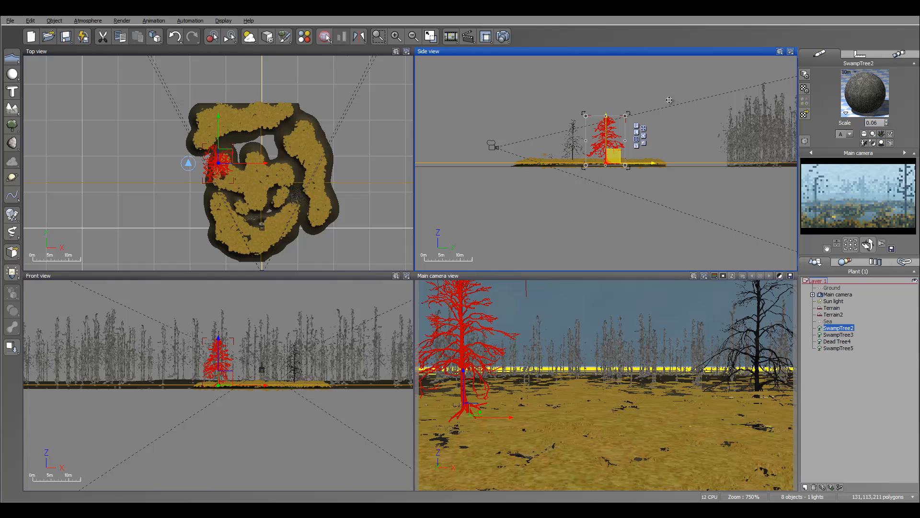
scroll(670, 100, up, 5)
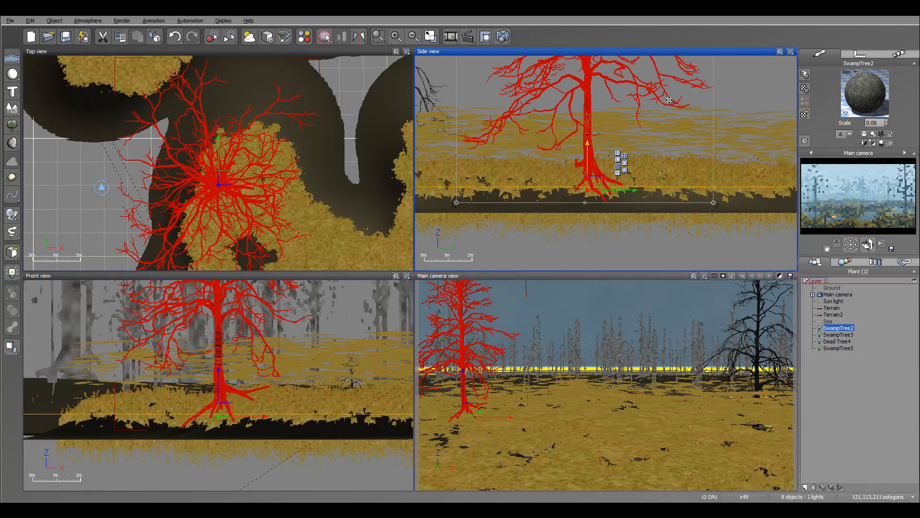
right_drag(670, 100, 730, 80)
Step: Lower the small foreground tree SwampTree5 slightly in the side view so its base sinks into the ground
click(670, 101)
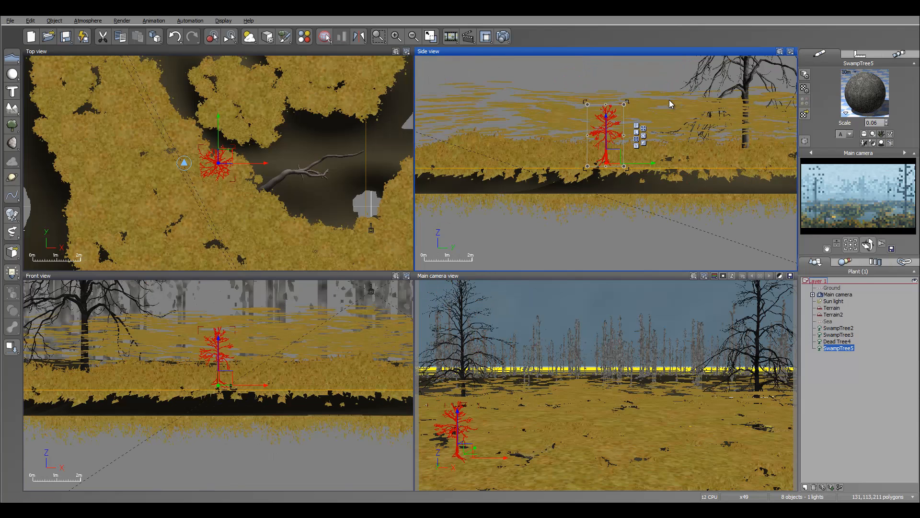
drag(606, 115, 606, 124)
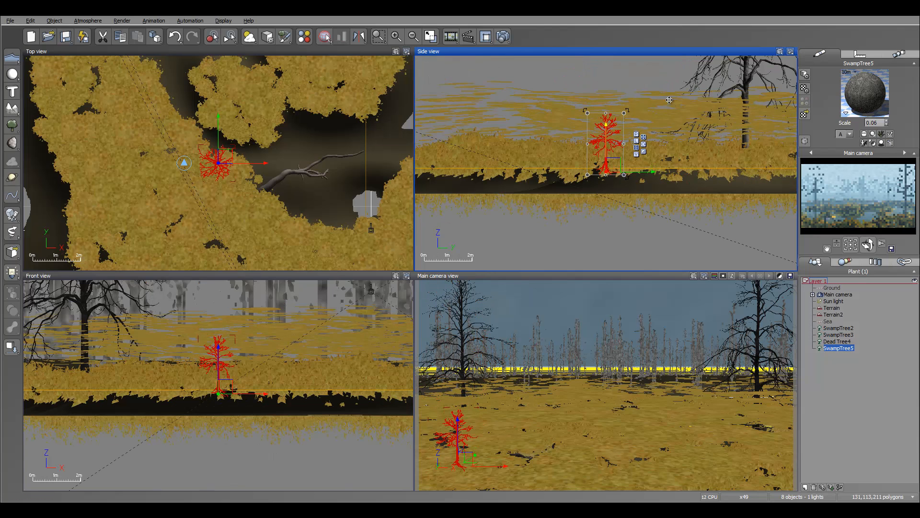
right_drag(670, 100, 679, 144)
scroll(670, 103, down, 5)
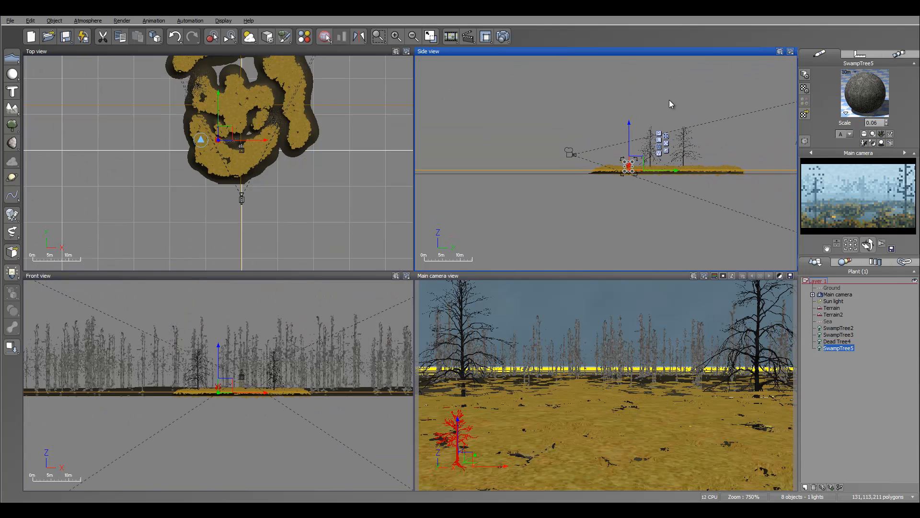
Step: Select the sun light and lower it vertically in the side view to a pitch of about 10.6°
key(Tab)
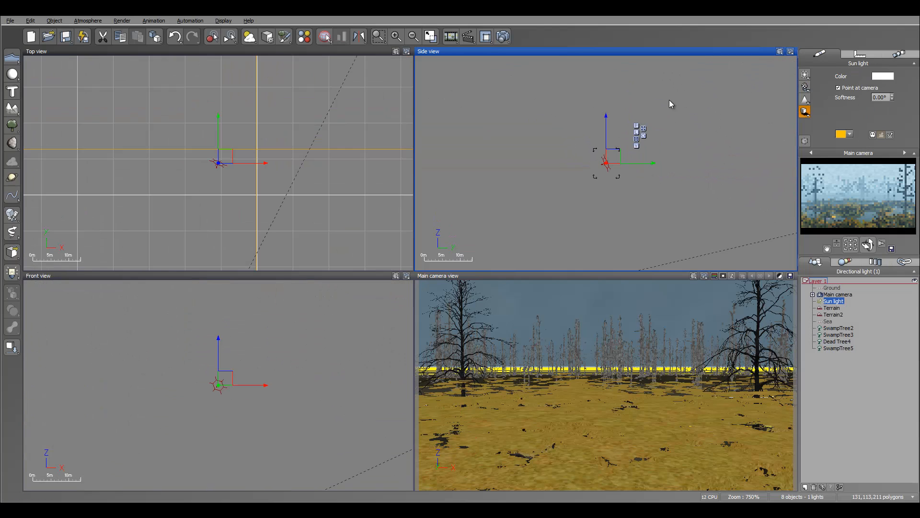
click(670, 101)
click(669, 99)
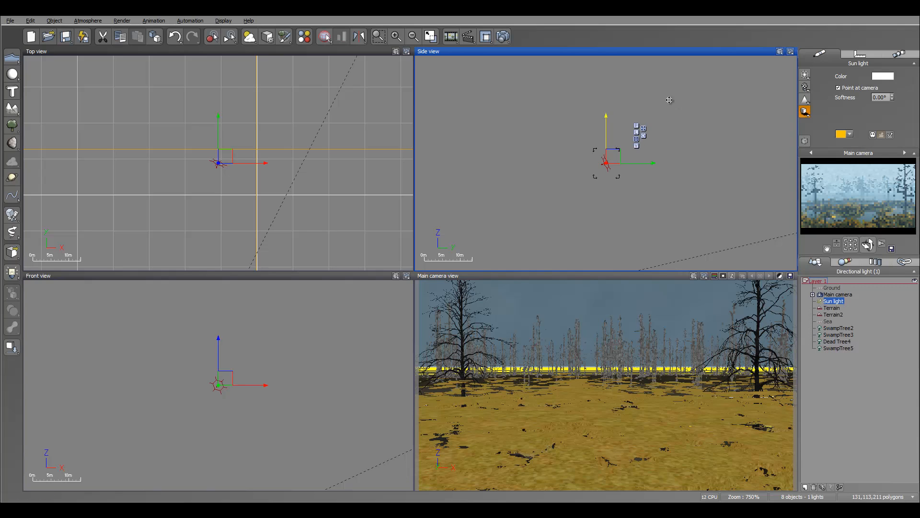
drag(669, 100, 671, 104)
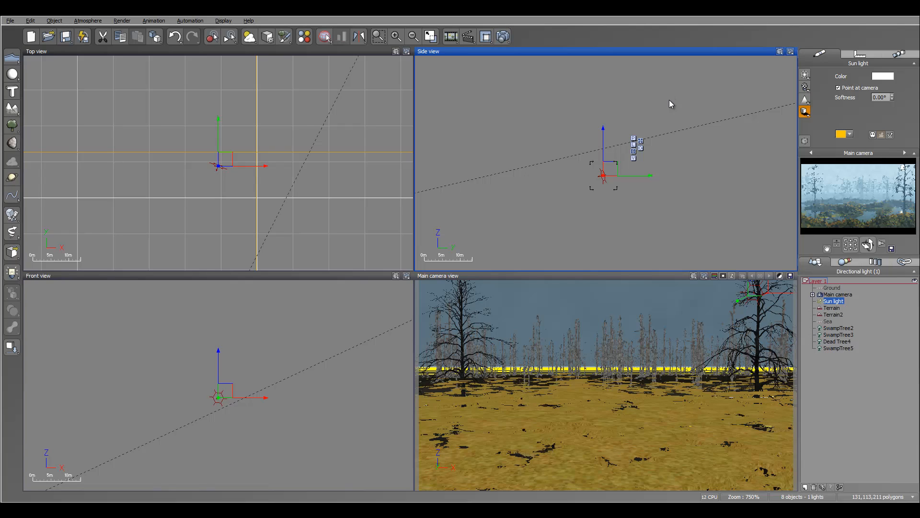
Step: In the Atmosphere Editor, lighten the ambient light colour to RGB 182, 196, 202 and set the light intensity to -0.29
key(alt+a)
key(Up)
key(Return)
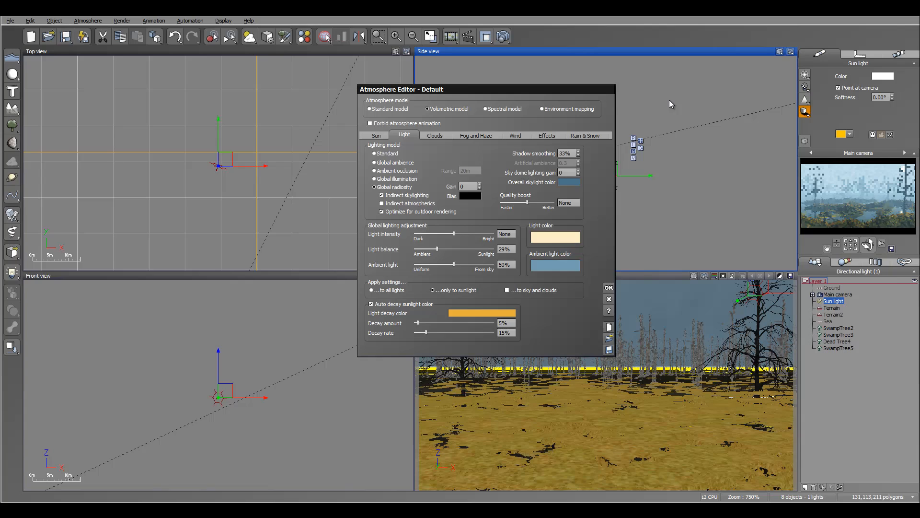
key(ctrl+shift+Tab)
key(Home)
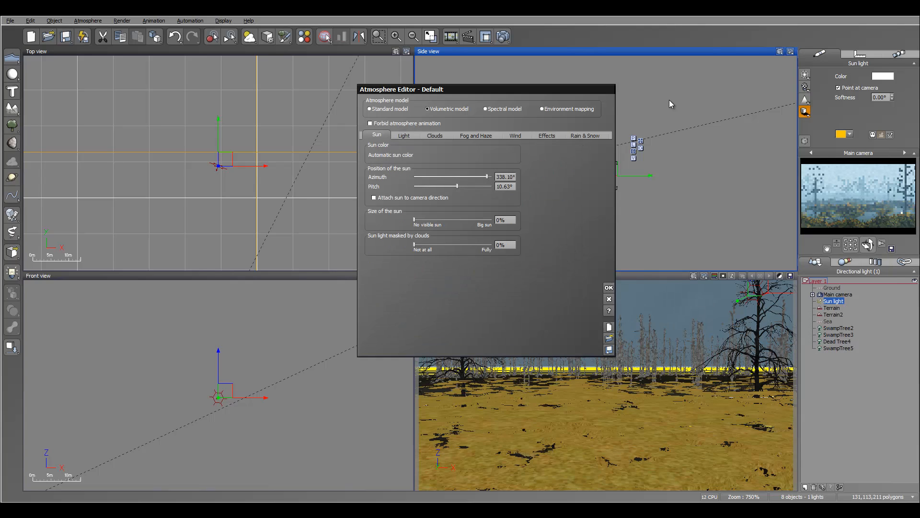
key(ctrl+Tab)
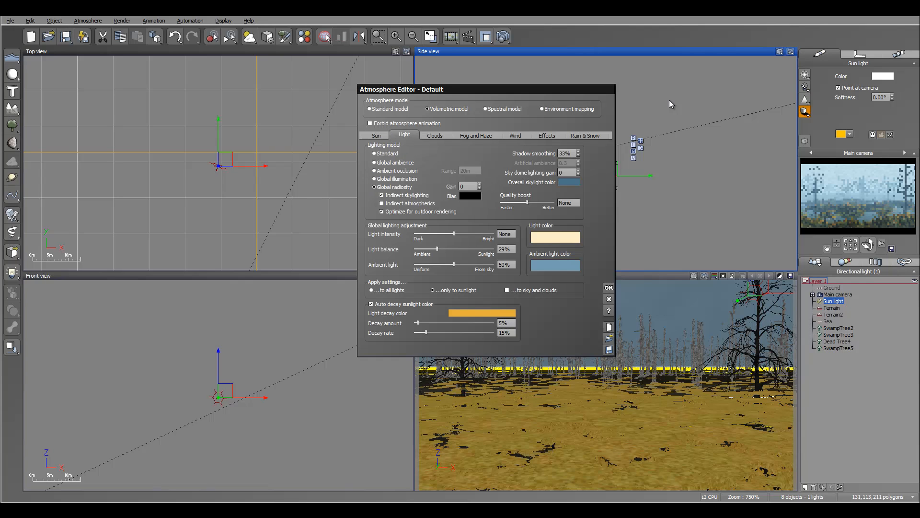
right_click(549, 268)
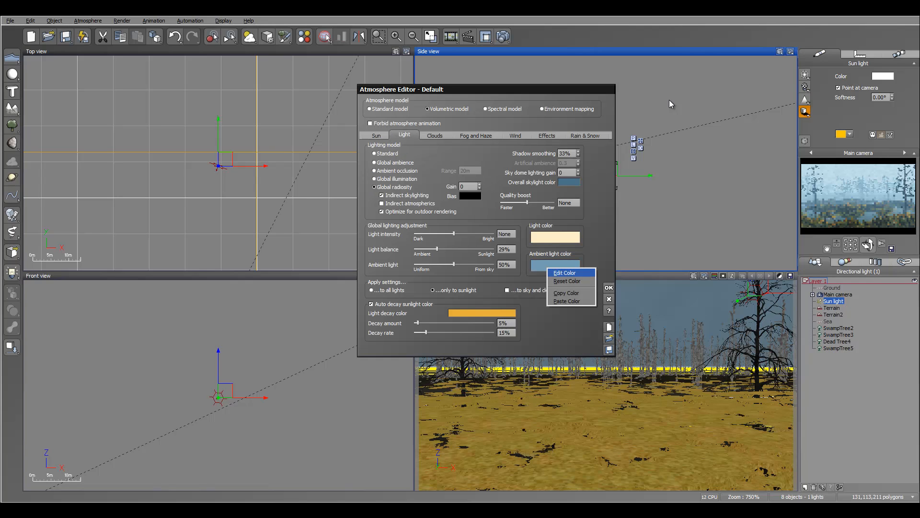
click(565, 273)
drag(512, 294, 512, 278)
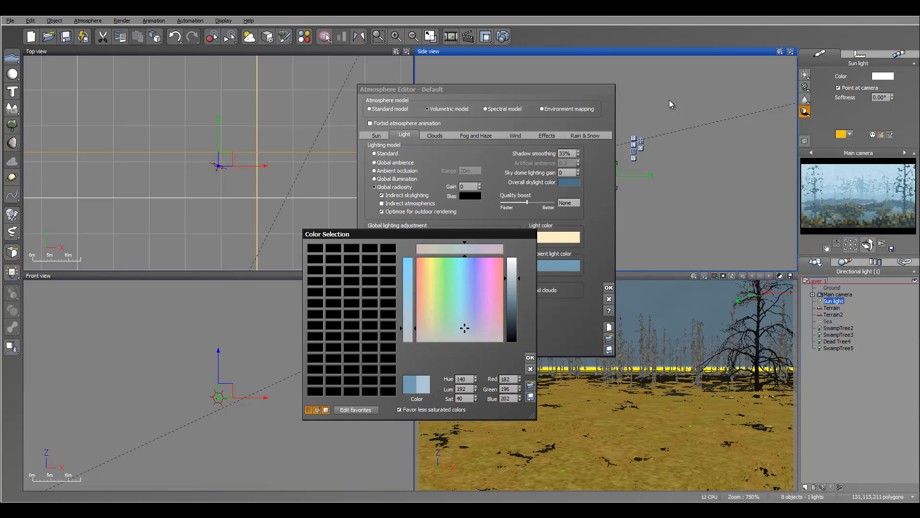
click(530, 357)
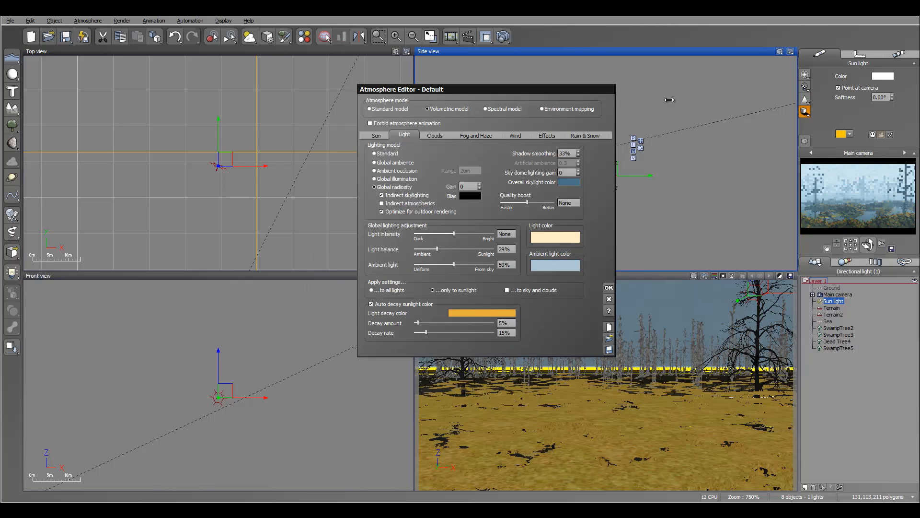
drag(453, 234, 445, 233)
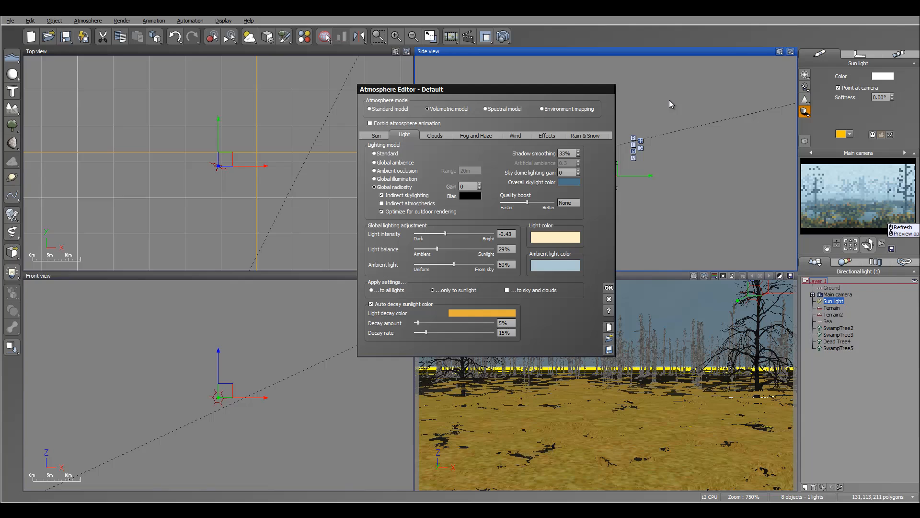
drag(446, 233, 449, 233)
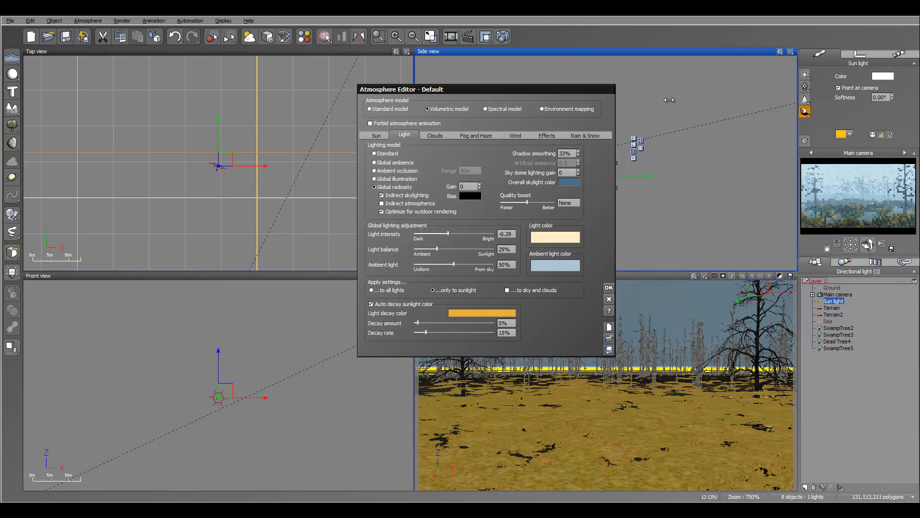
Step: Set the haze colour to RGB 37, 43, 48, adjust the fog colour to a muted grey-blue, and apply the atmosphere
drag(669, 100, 671, 104)
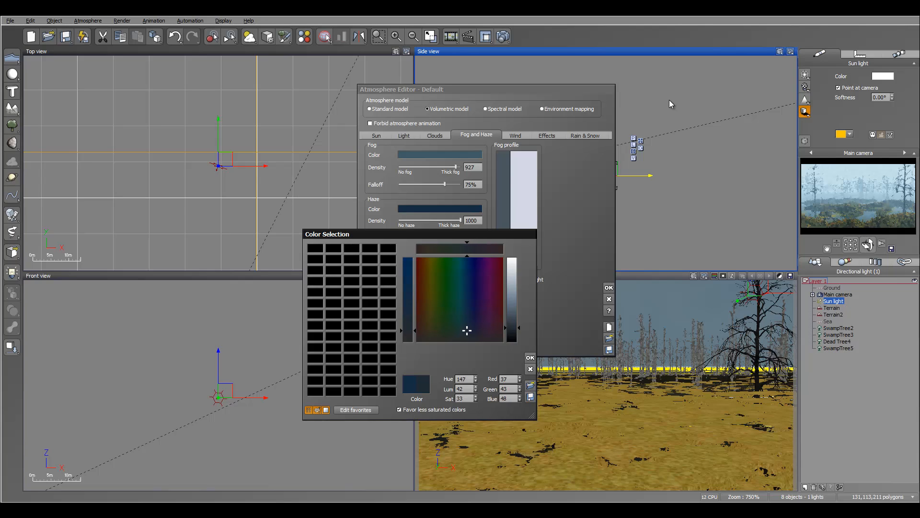
key(Return)
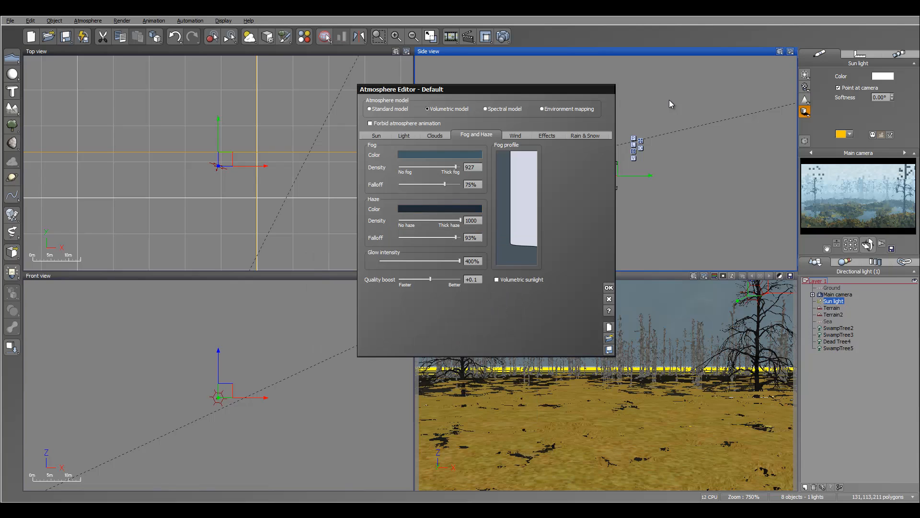
right_click(670, 100)
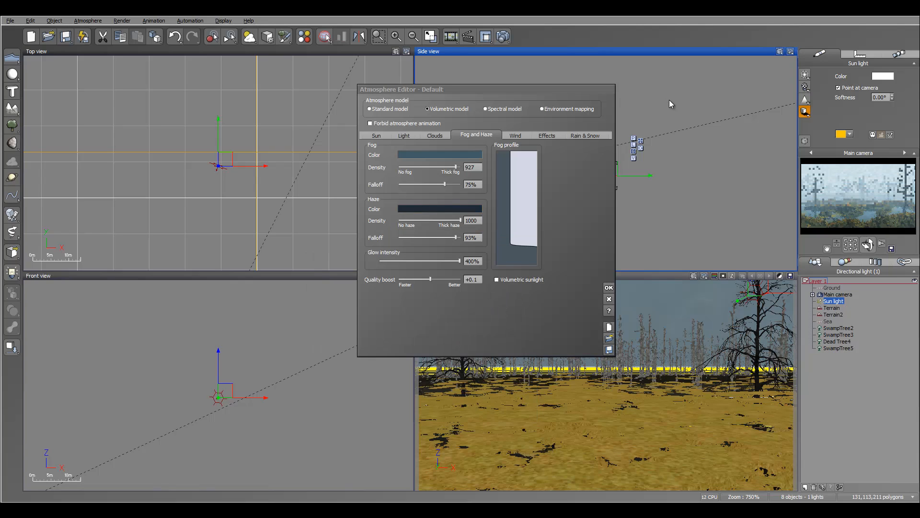
right_click(425, 155)
click(442, 160)
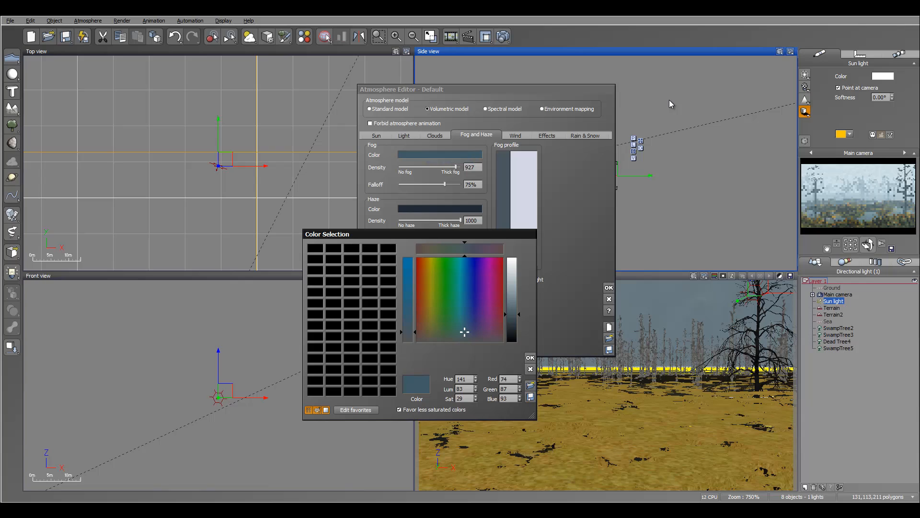
click(530, 357)
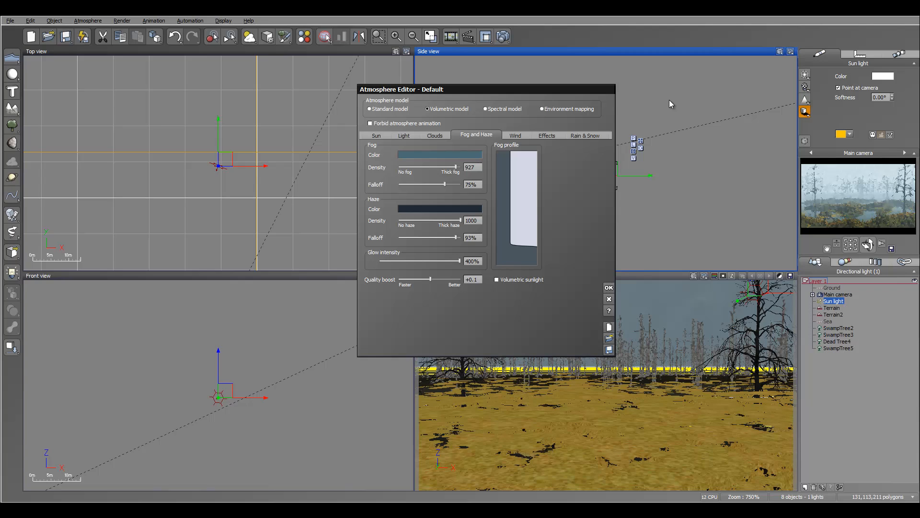
key(ctrl+Tab)
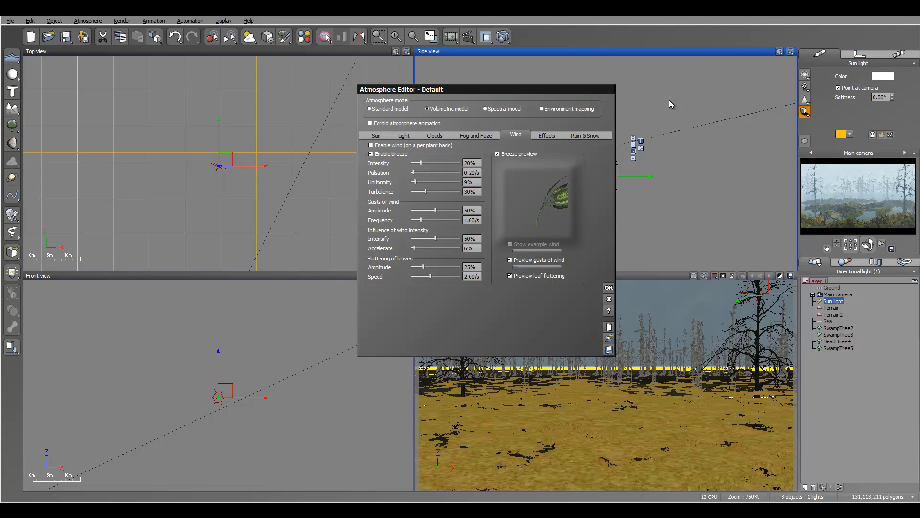
key(ctrl+Tab)
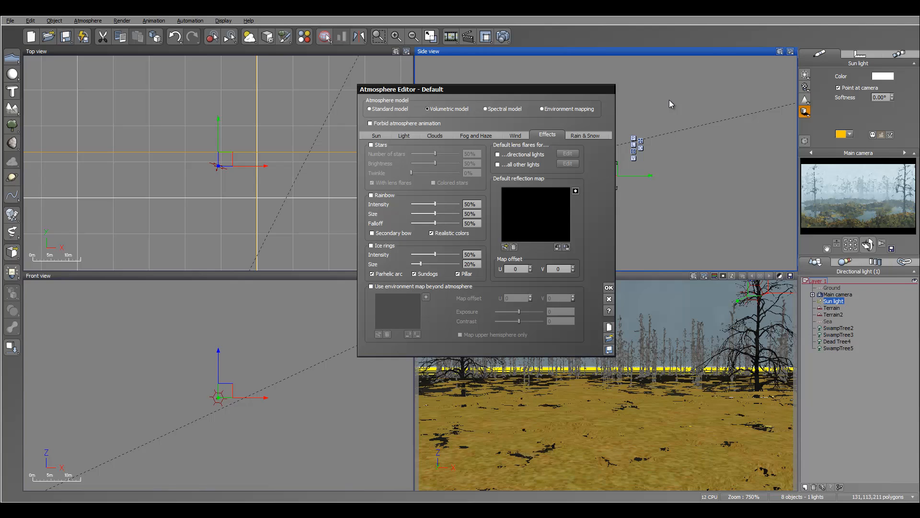
key(Return)
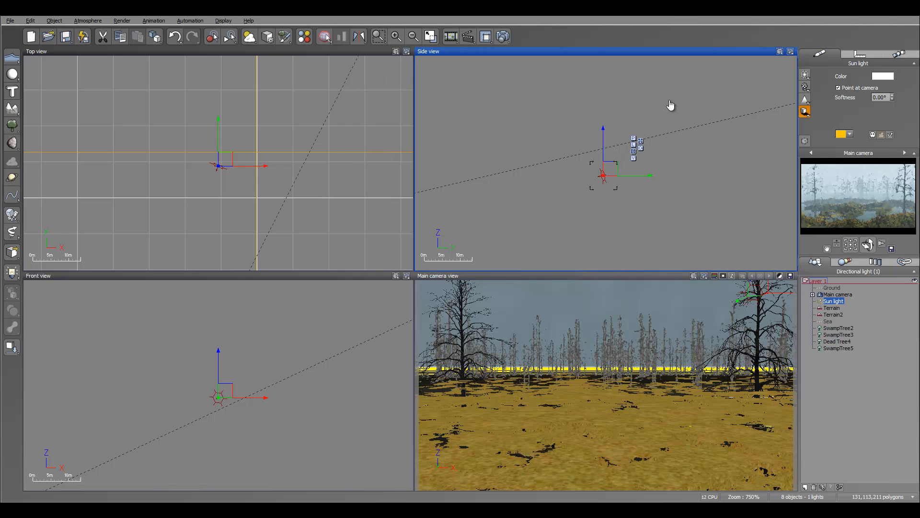
Step: Render the main camera view at 800x450 in Preview quality to check the atmosphere, and close the result
key(ctrl+F9)
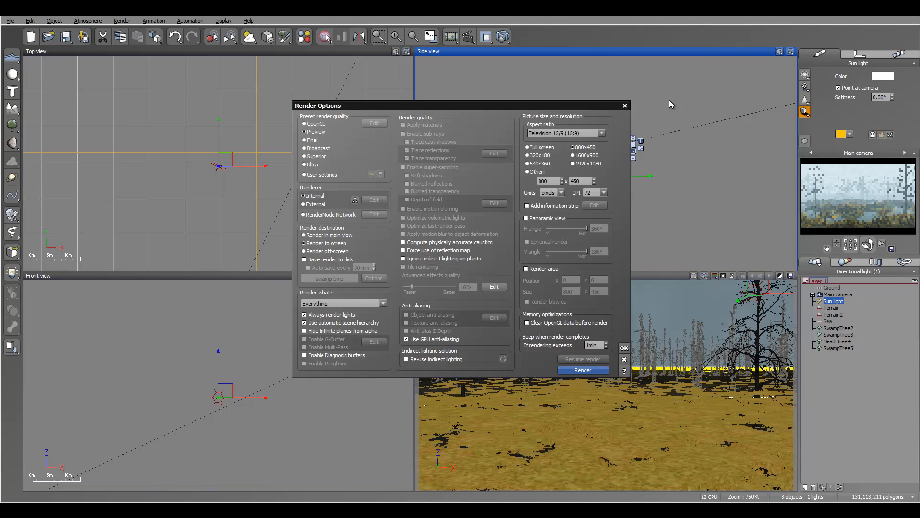
key(Return)
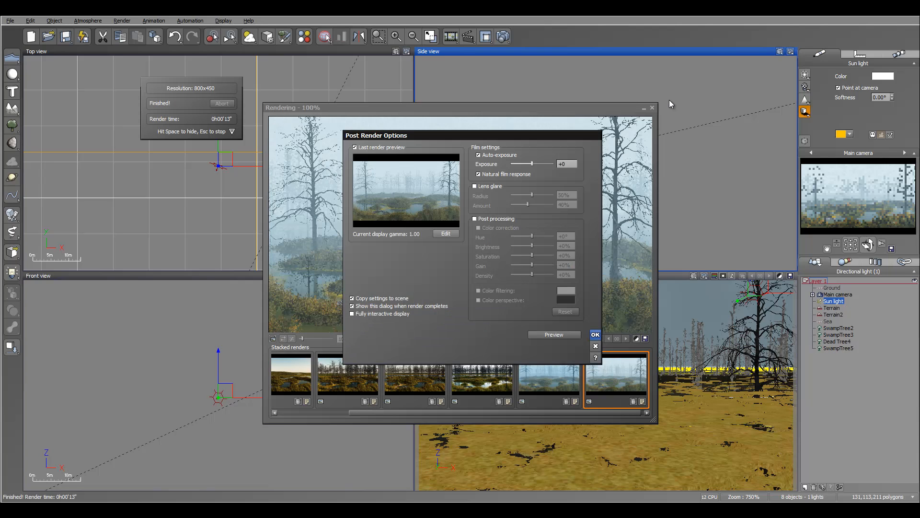
key(Return)
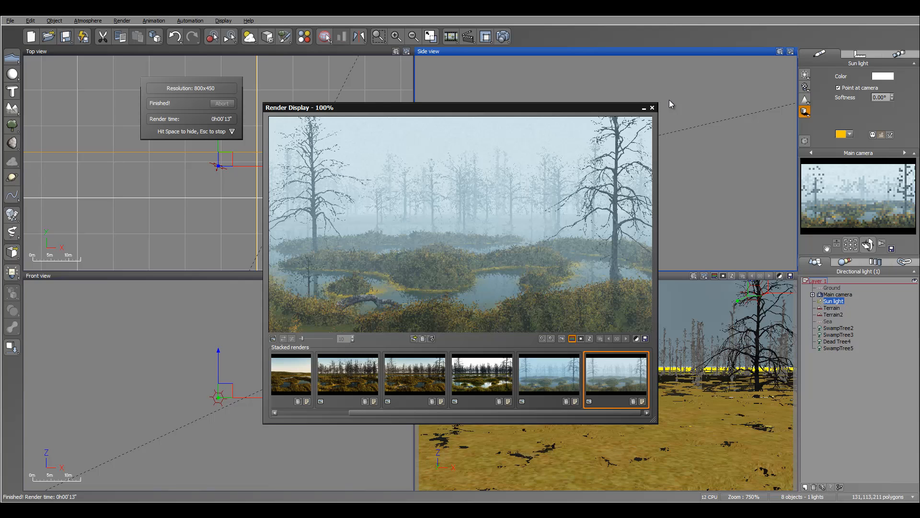
key(space)
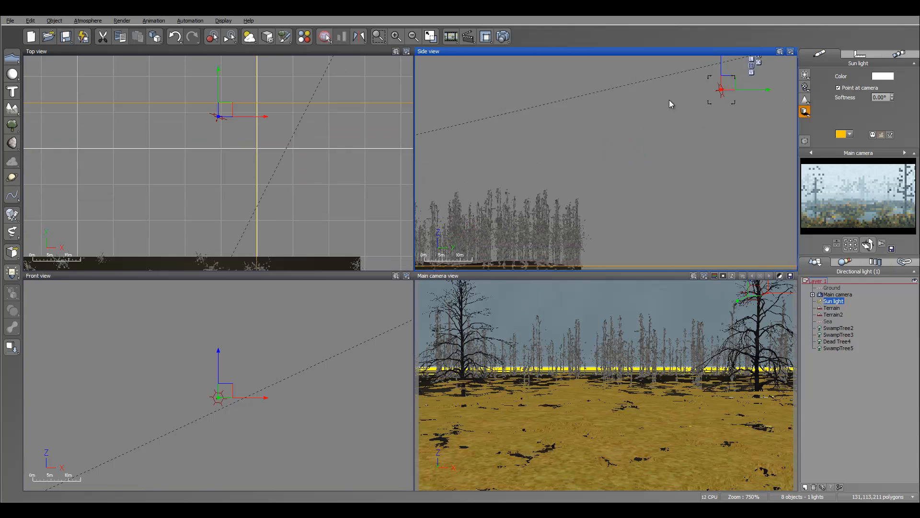
Step: Add a Winter Tree J plant from the Trees collection to the scene
right_drag(669, 104, 791, 151)
scroll(670, 104, down, 5)
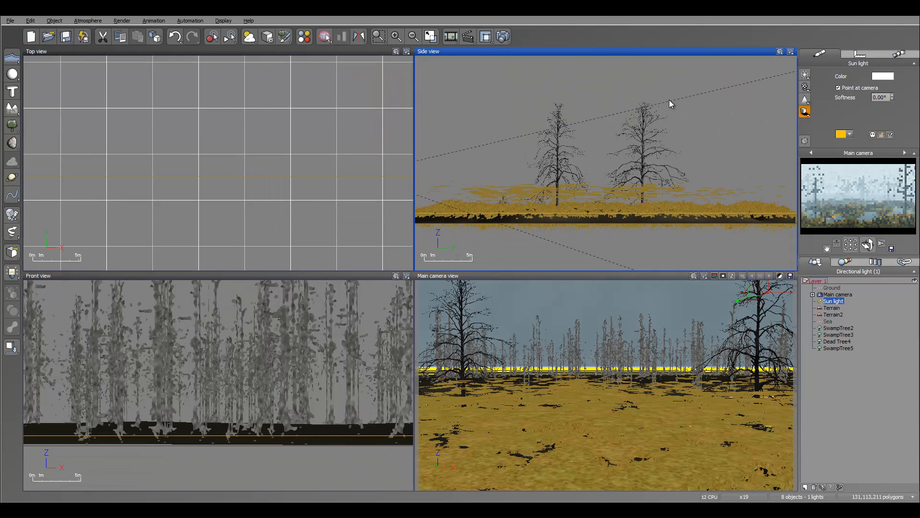
right_drag(670, 103, 671, 104)
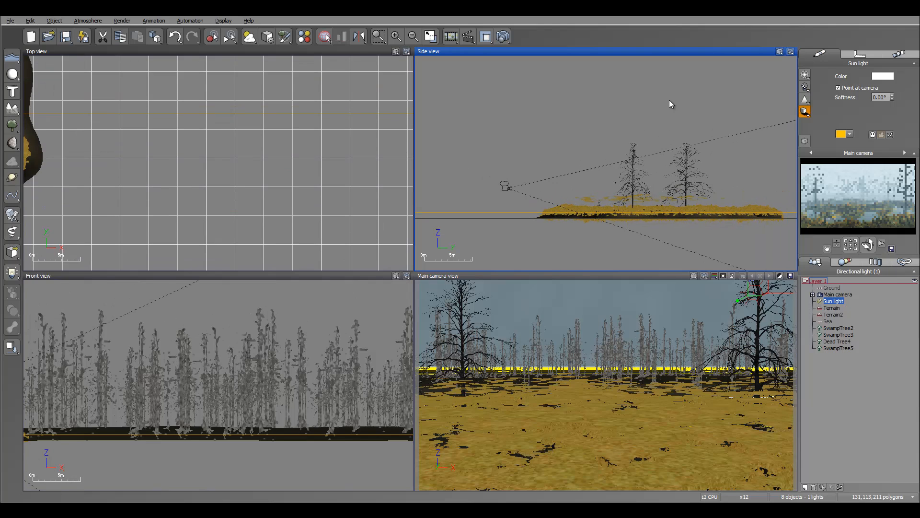
scroll(670, 104, up, 3)
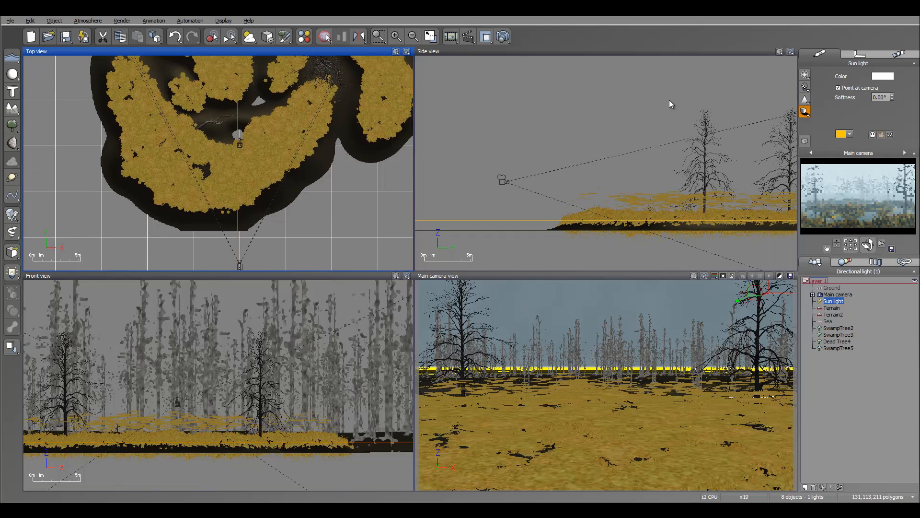
right_click(12, 125)
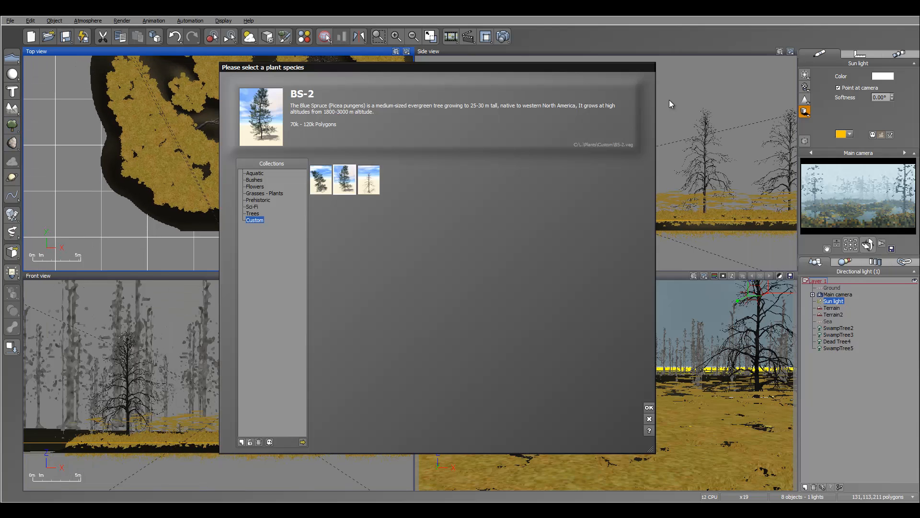
key(Up)
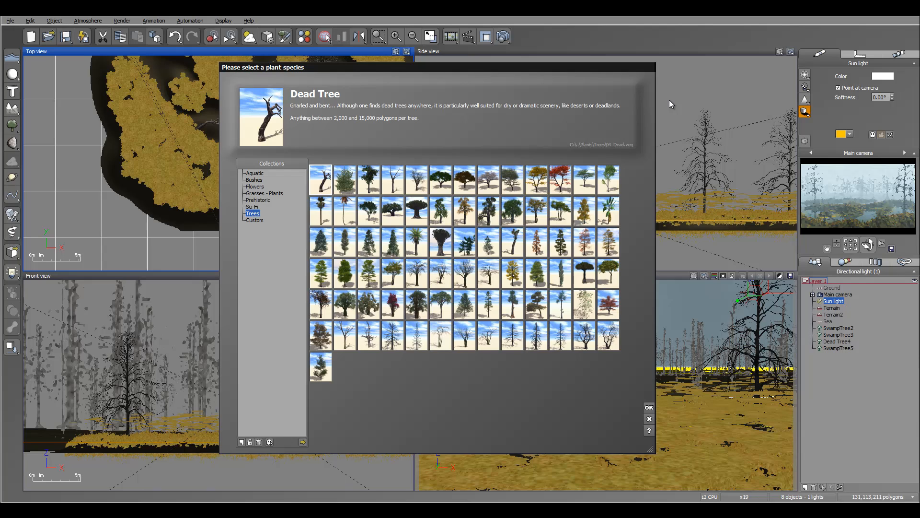
click(441, 335)
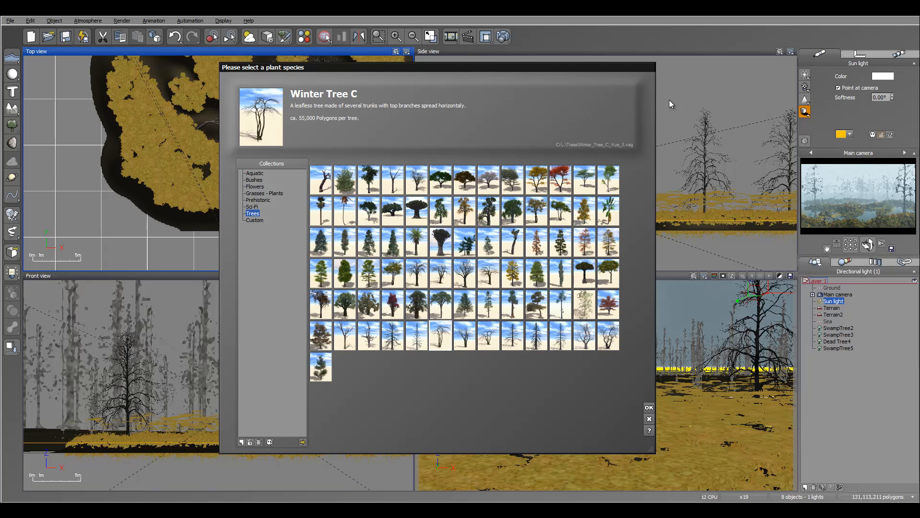
click(609, 335)
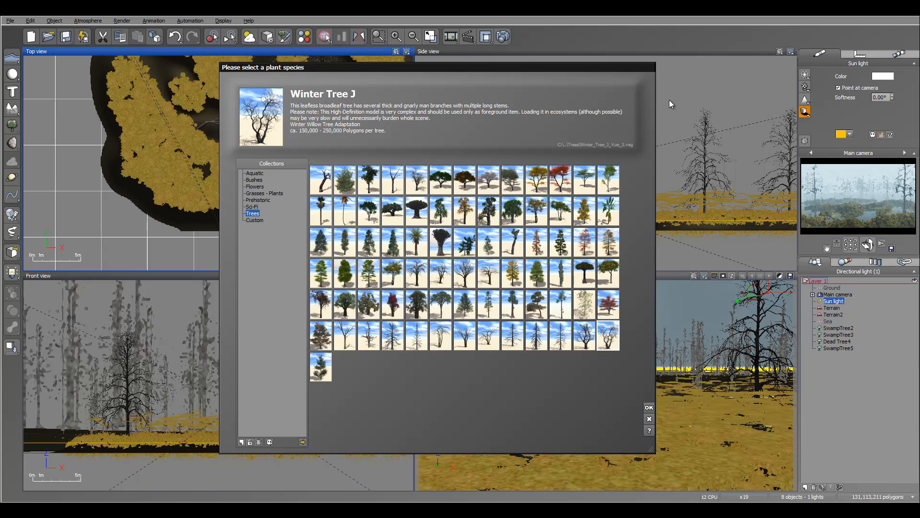
click(649, 407)
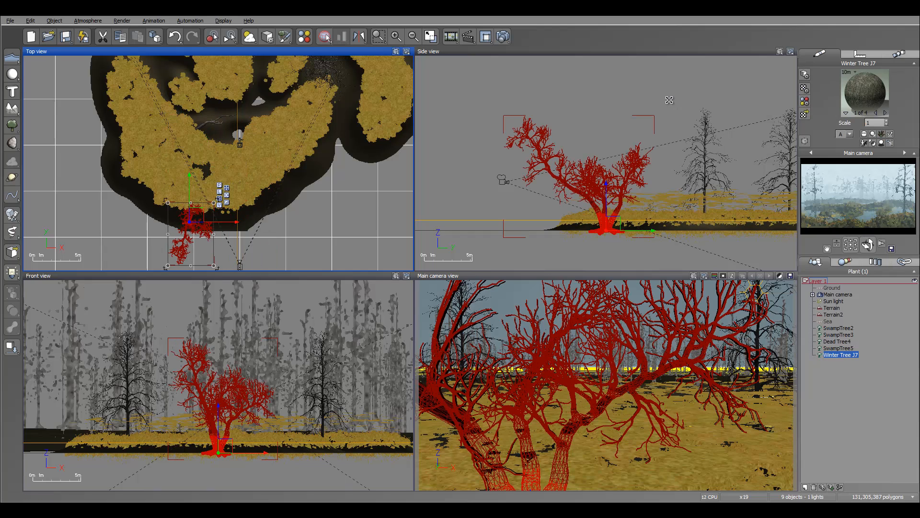
Step: Scale down and rotate Winter Tree J, raise it onto the terrain, and place it among the vegetation at the camera view's right edge
drag(214, 202, 301, 126)
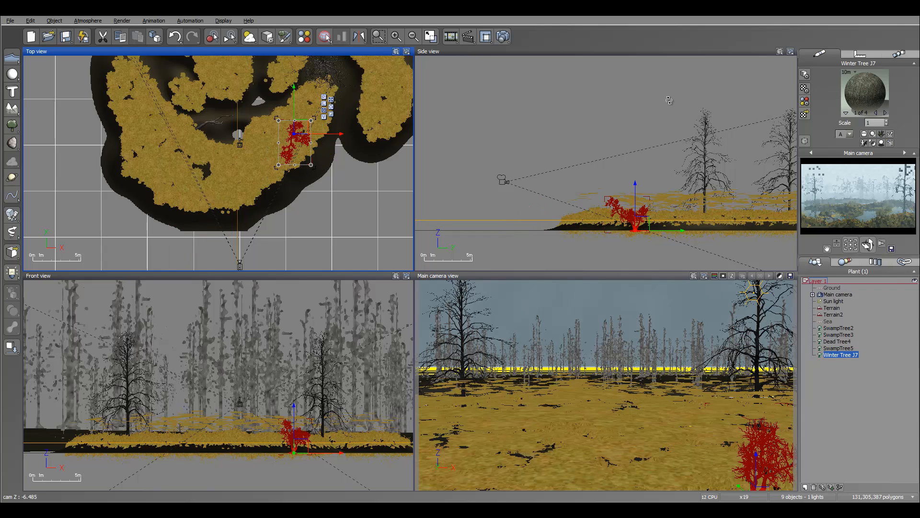
drag(669, 101, 669, 101)
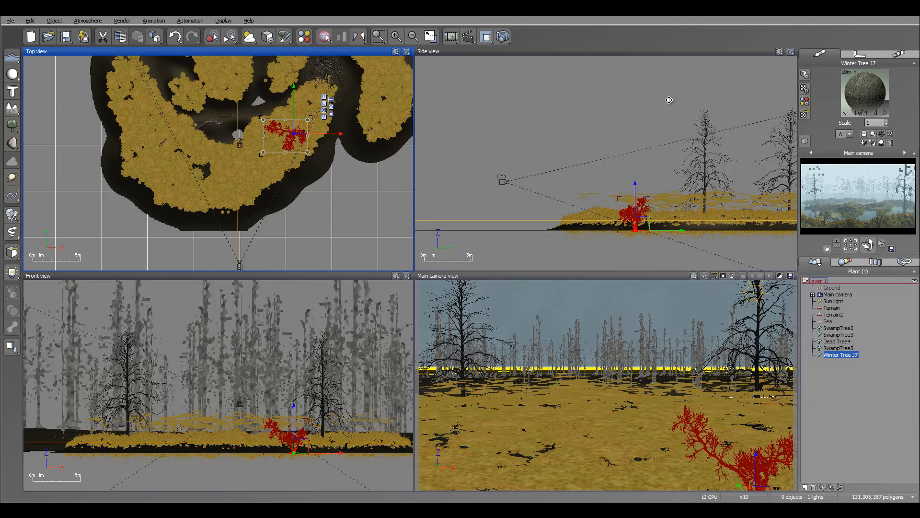
click(669, 100)
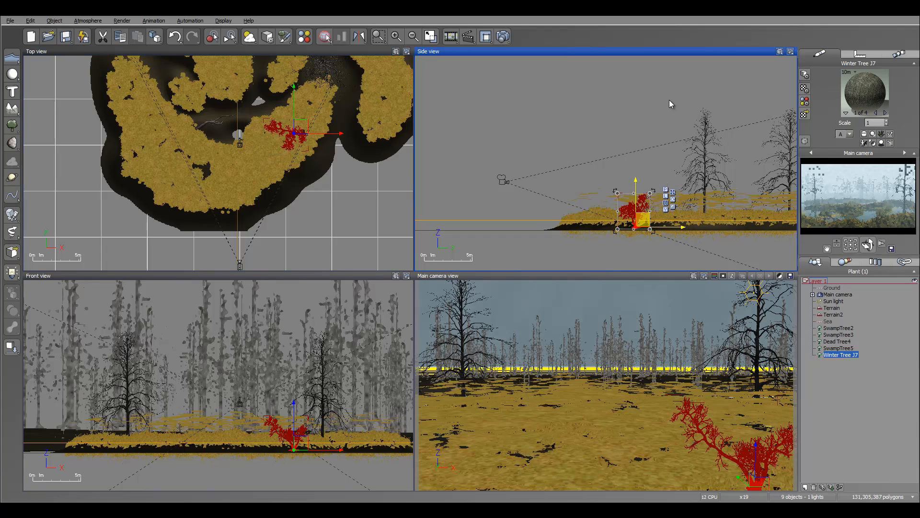
drag(301, 127, 311, 111)
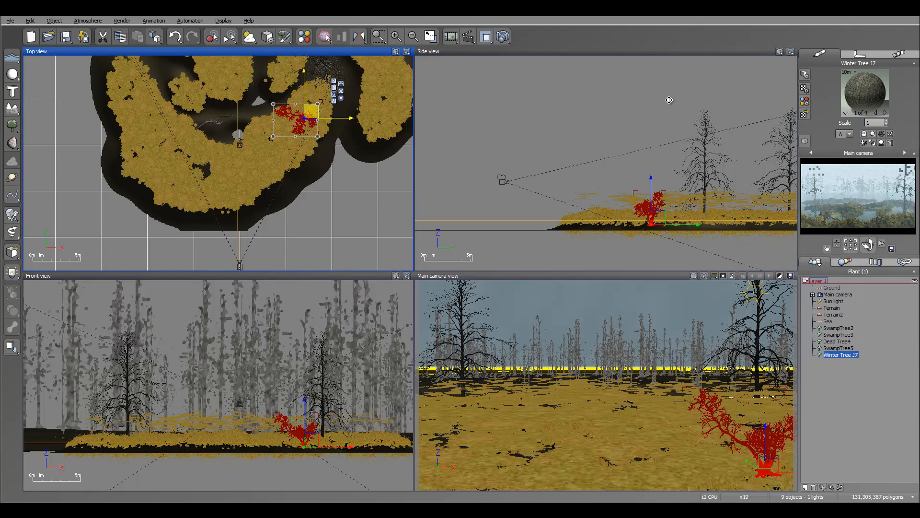
Step: Add a Winter Tree E plant from the Trees collection to the scene
right_click(12, 125)
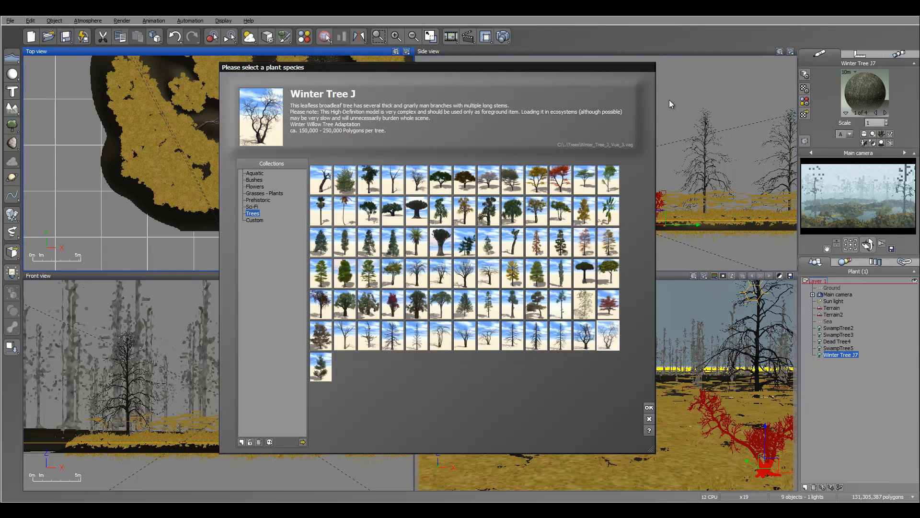
click(488, 336)
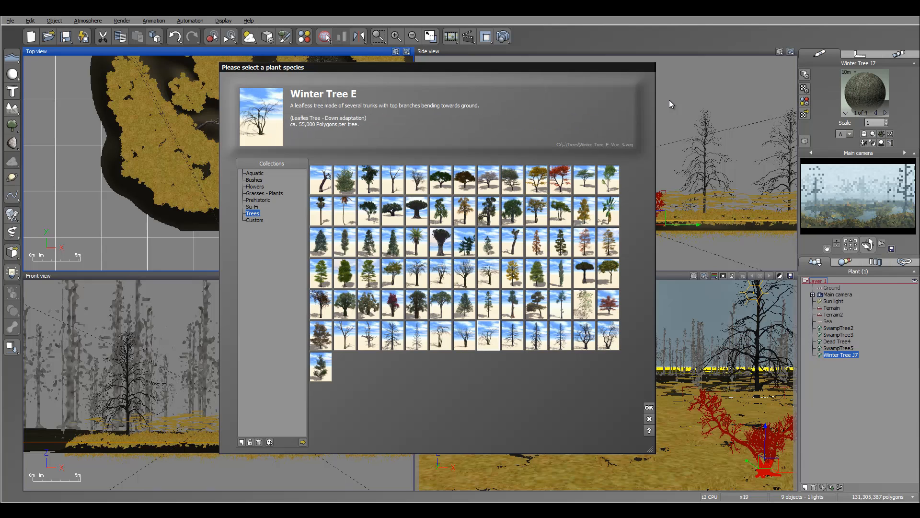
click(649, 407)
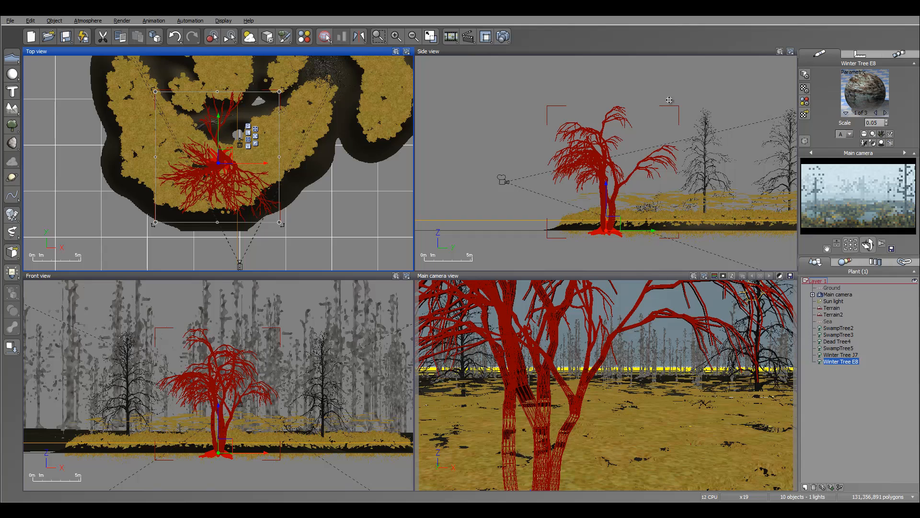
Step: Scale down Winter Tree E, move it to the camera view's left foreground, and raise it onto the terrain
drag(669, 100, 670, 104)
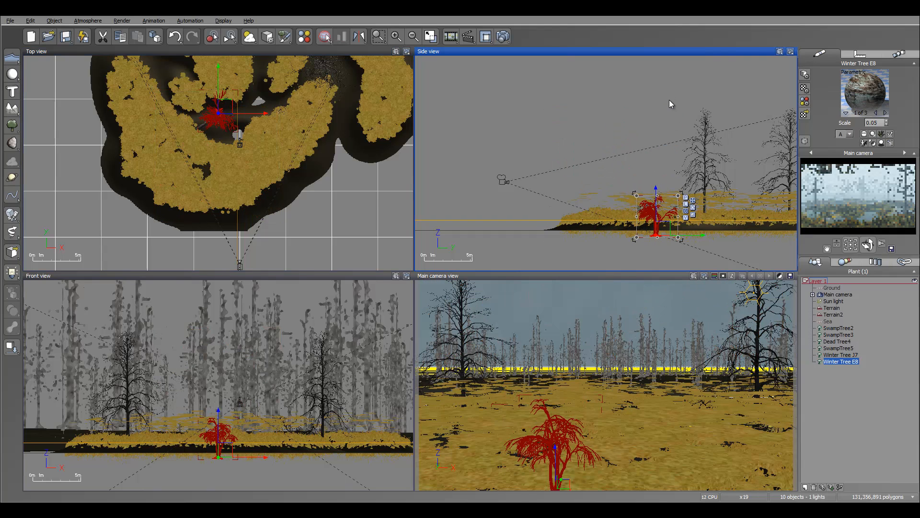
drag(226, 106, 197, 147)
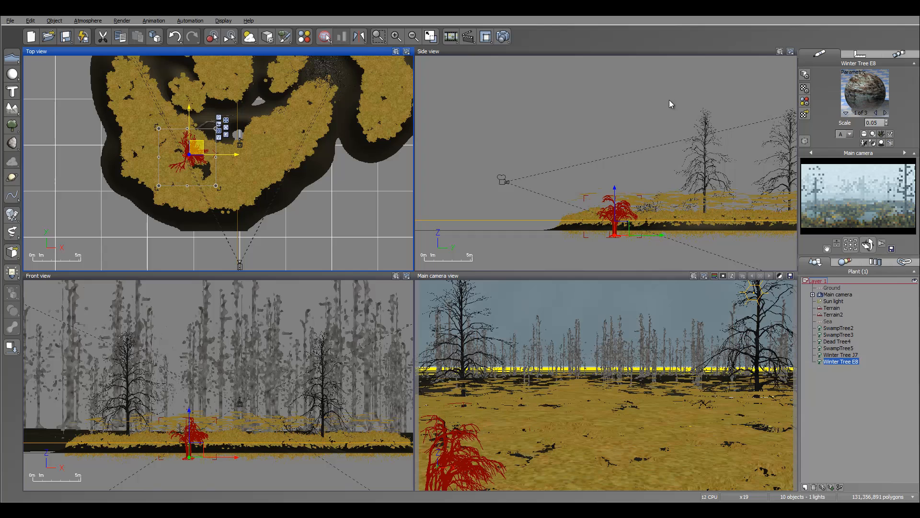
drag(623, 229, 623, 224)
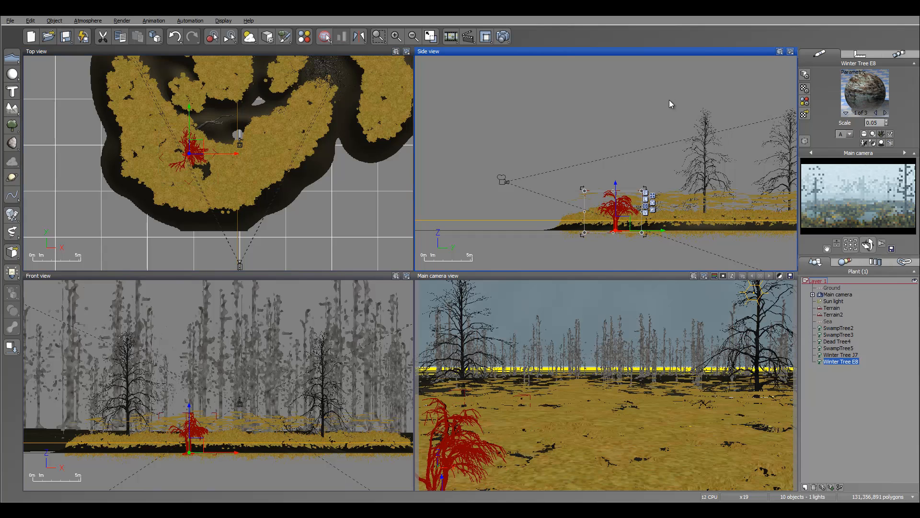
Step: Select the main camera and tilt it slightly downward so the horizon sits a little higher in its view
key(space)
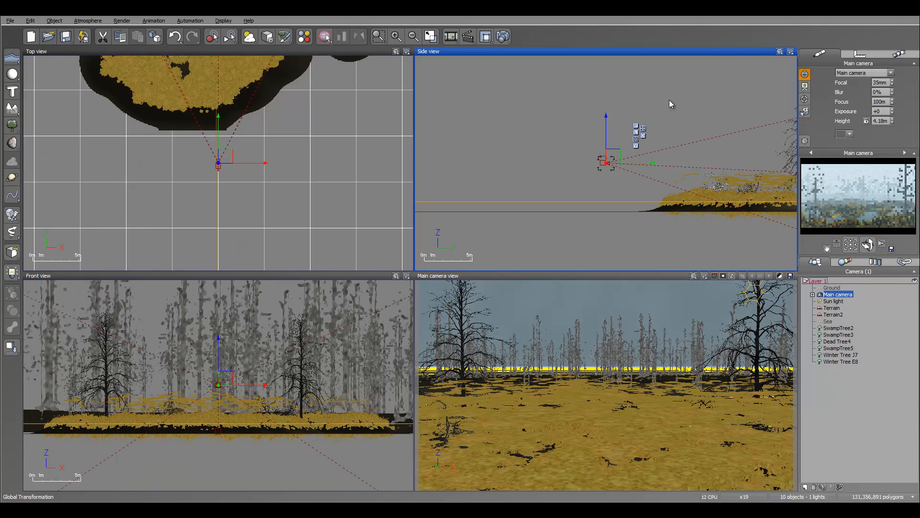
right_drag(670, 101, 670, 101)
drag(869, 244, 868, 248)
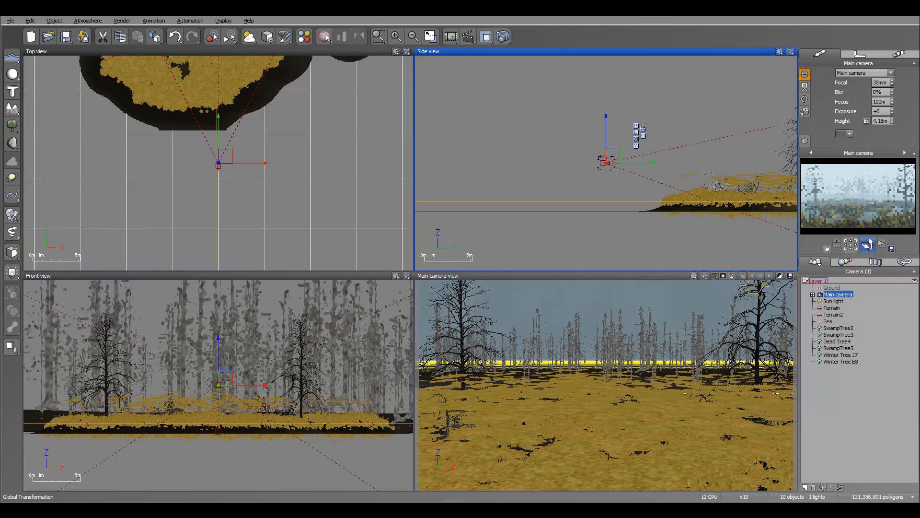
right_drag(670, 100, 670, 100)
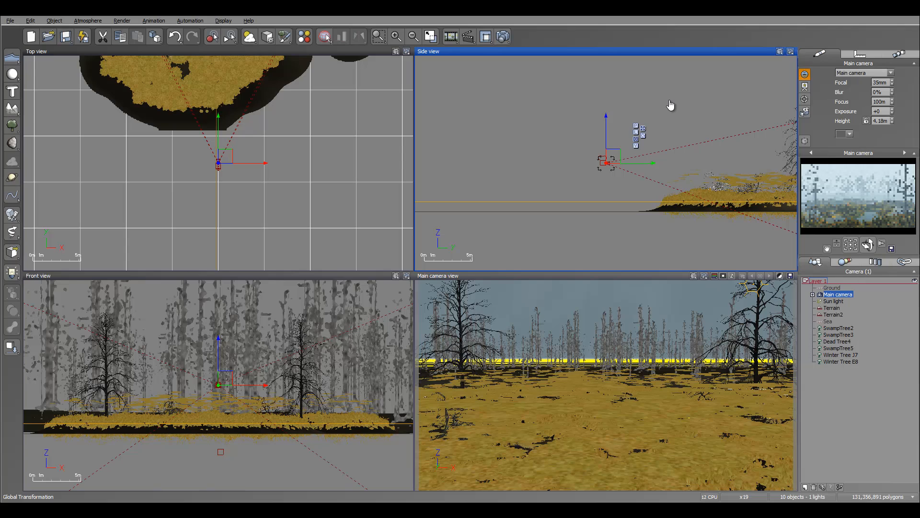
Step: Add a SwampTree plant from the Custom collection to the scene
right_drag(218, 163, 258, 240)
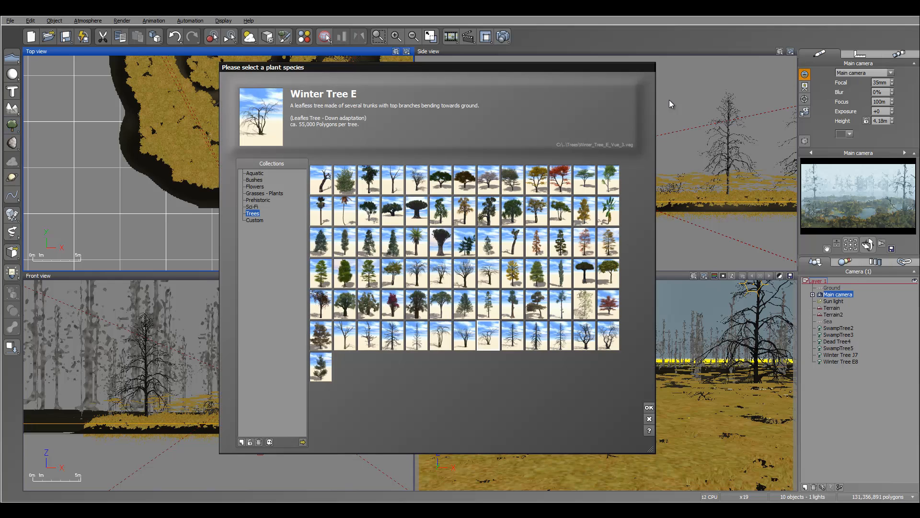
key(Down)
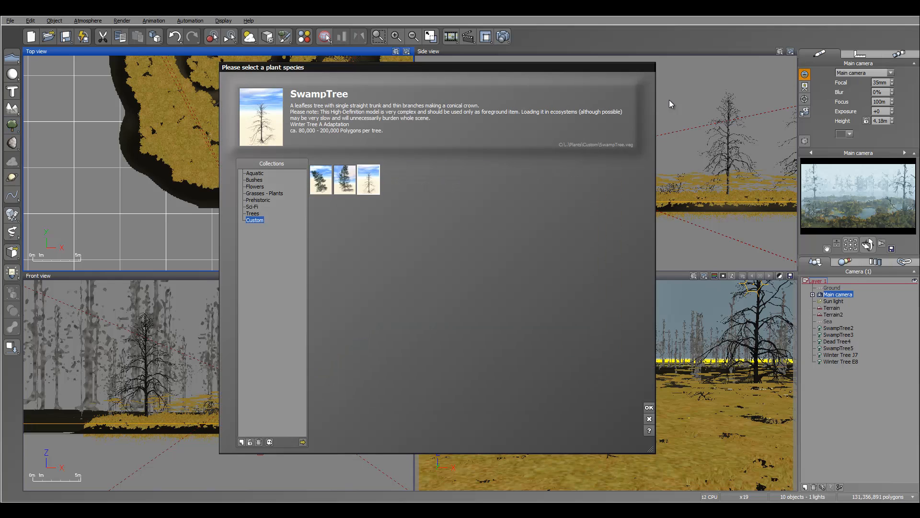
key(Return)
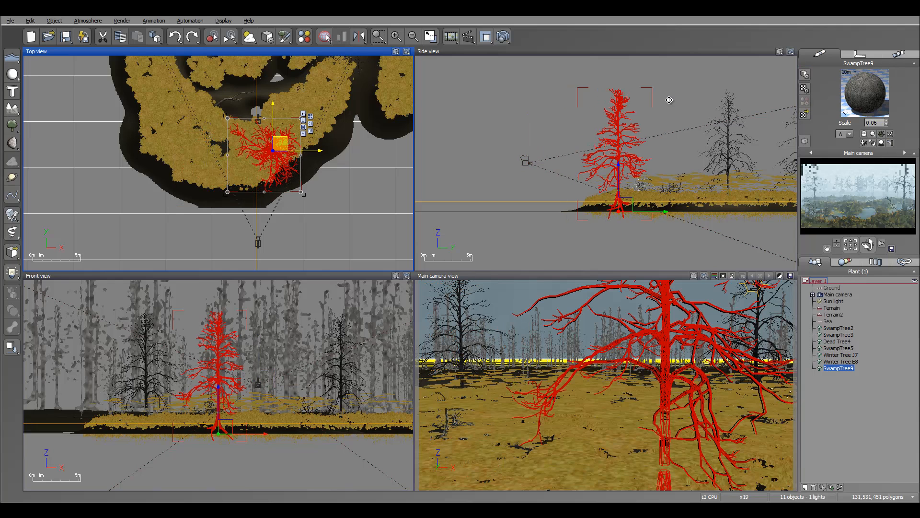
Step: Lay the new SwampTree on its side, turn it diagonally, and move its trunk base to the foreground bank at the camera view's right edge
click(669, 100)
drag(669, 100, 669, 100)
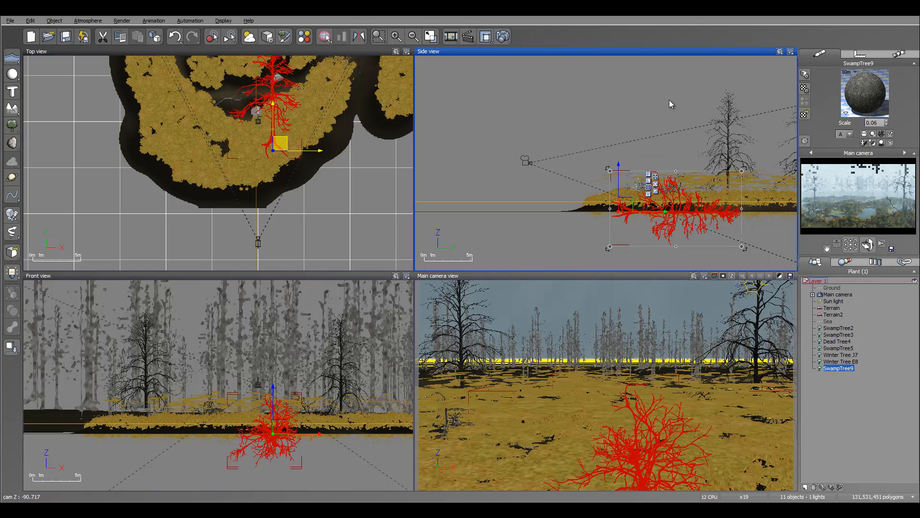
drag(626, 204, 619, 184)
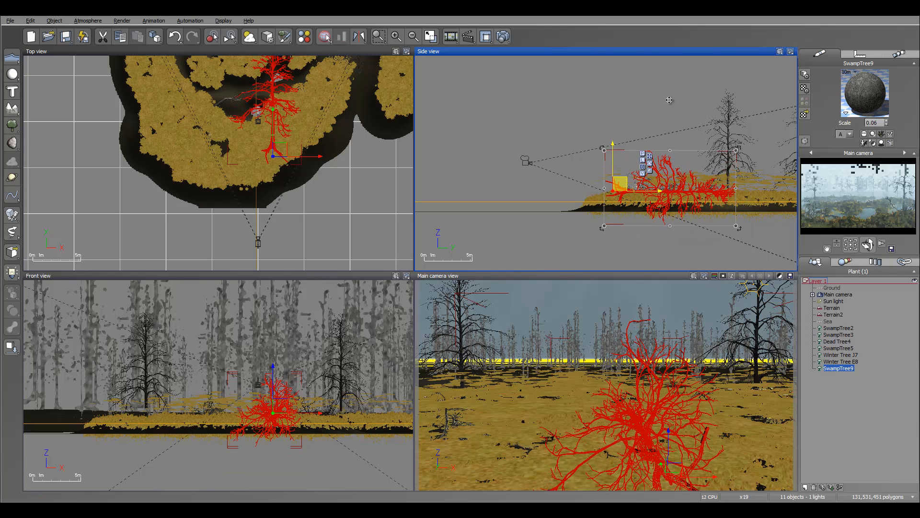
key(ctrl+z)
drag(669, 100, 670, 99)
drag(292, 139, 292, 132)
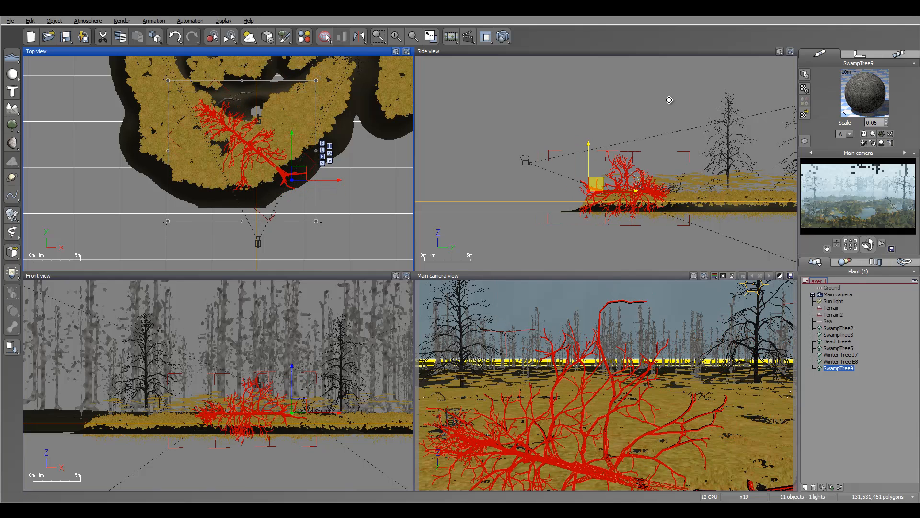
drag(299, 171, 321, 170)
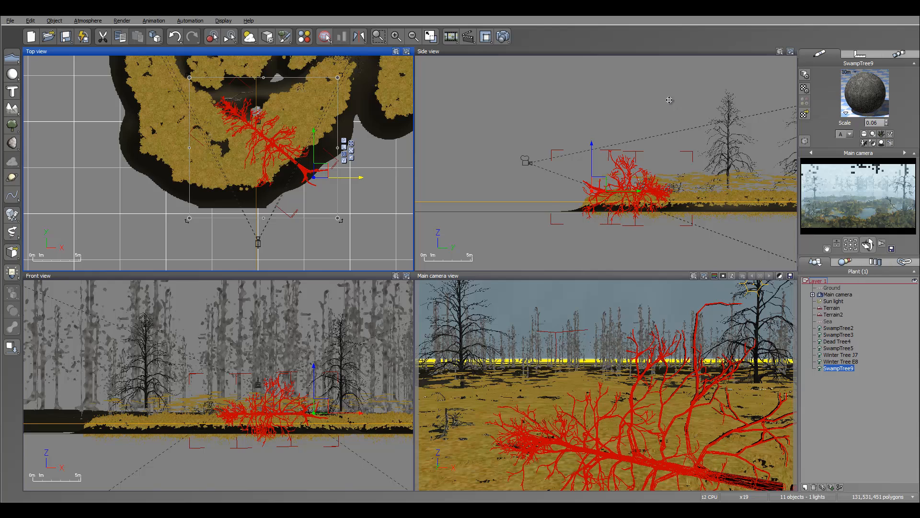
click(669, 100)
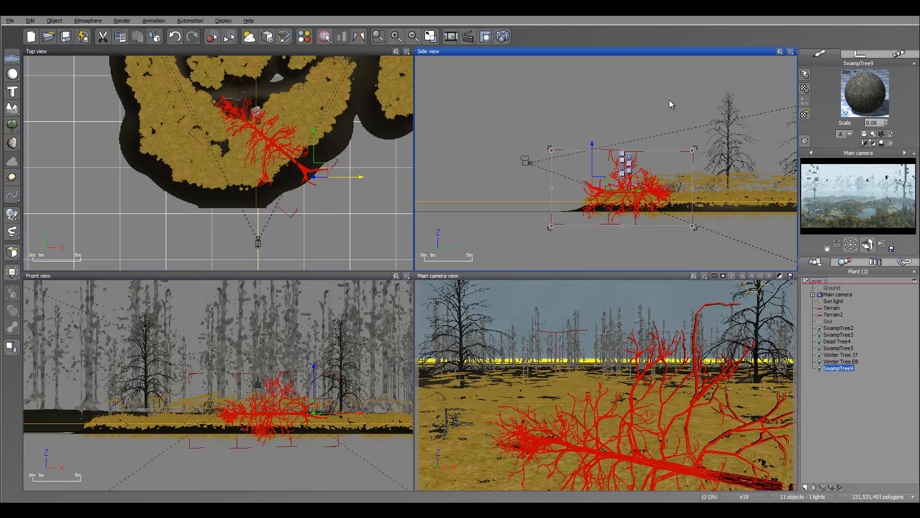
Step: Flatten the fallen SwampTree vertically, lower it onto the vegetation, and turn it slightly across the foreground
drag(622, 226, 622, 180)
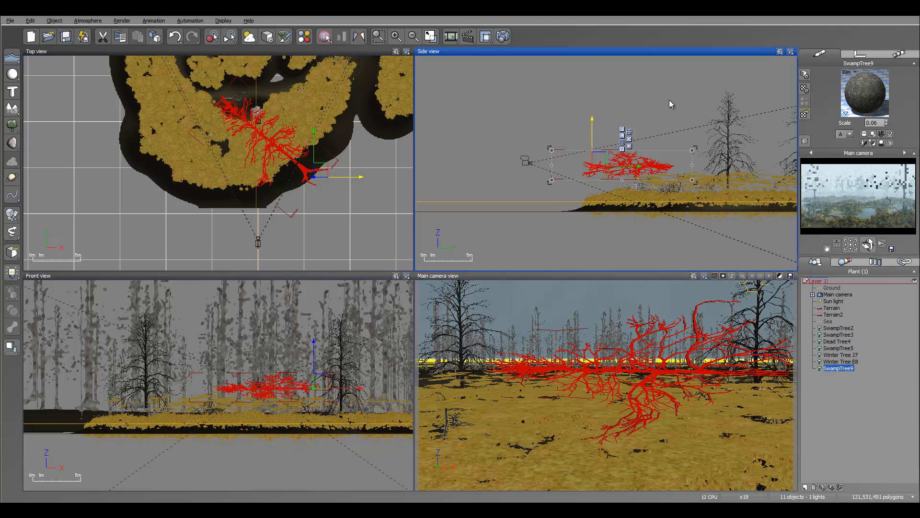
drag(592, 123, 593, 155)
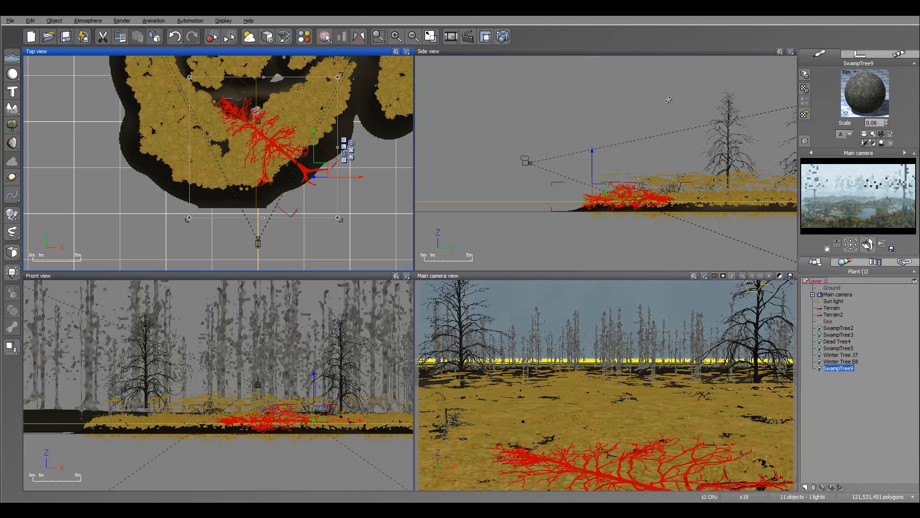
drag(341, 220, 333, 224)
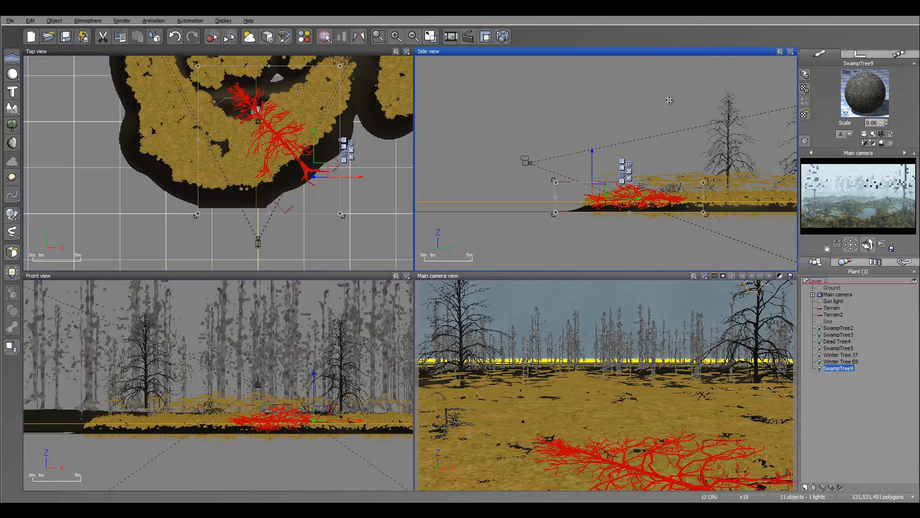
drag(669, 100, 672, 97)
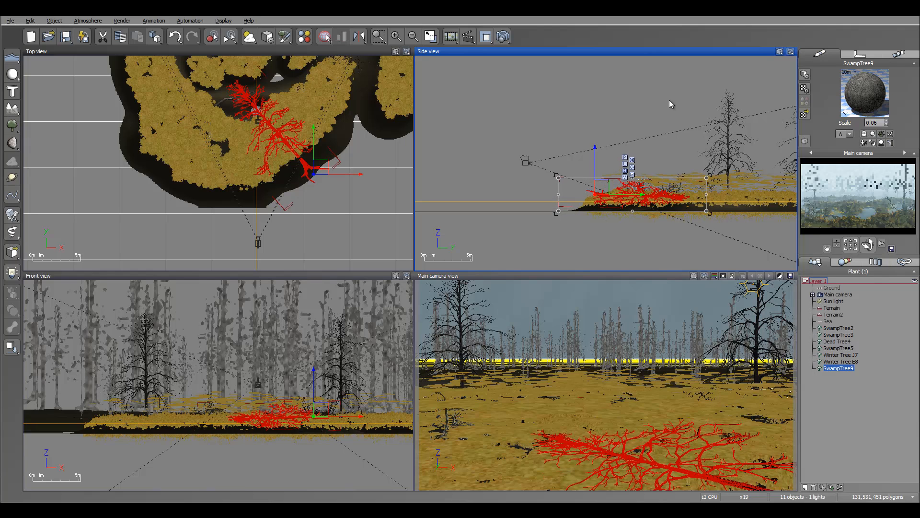
Step: Render the camera view at 800x450 to check the fallen tree's placement, and close the result
key(F9)
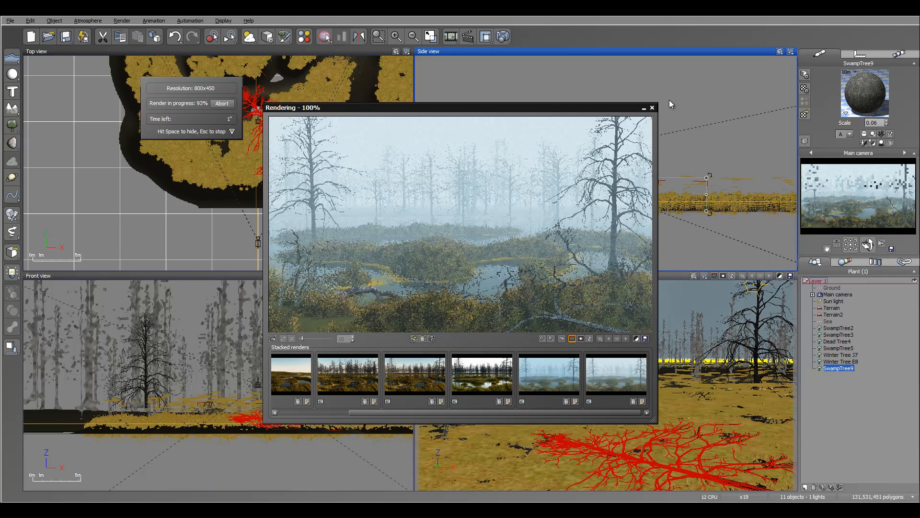
key(Escape)
key(Escape)
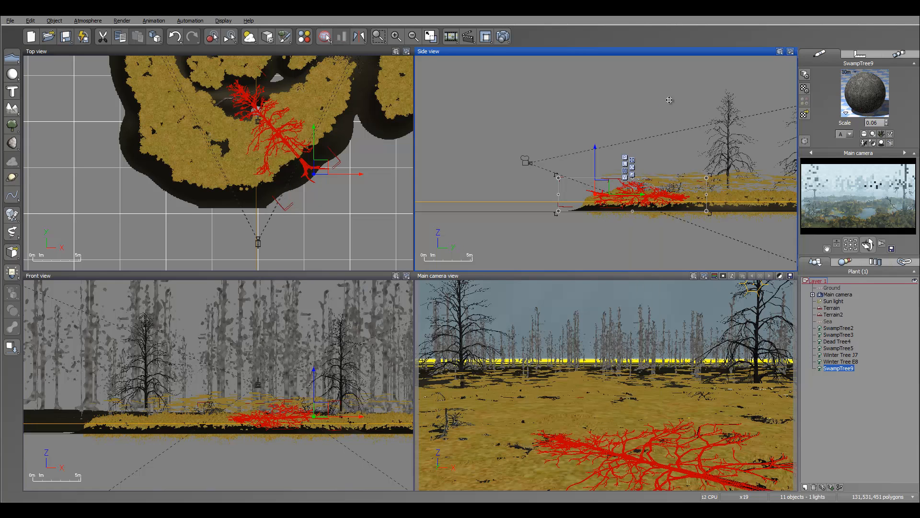
Step: Rotate the fallen SwampTree so its branches rise higher, lift it slightly, and shift it farther right and away from the camera
drag(632, 178, 603, 187)
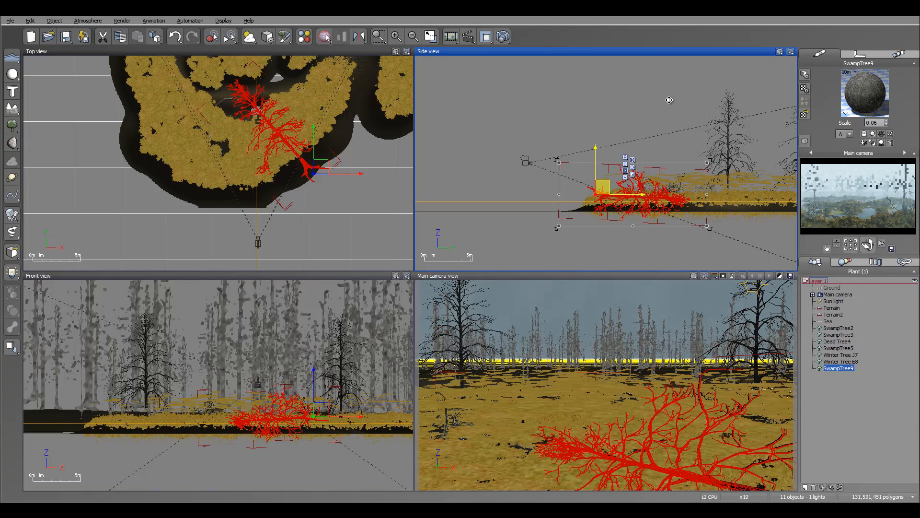
drag(710, 160, 712, 166)
drag(603, 187, 603, 186)
key(Up)
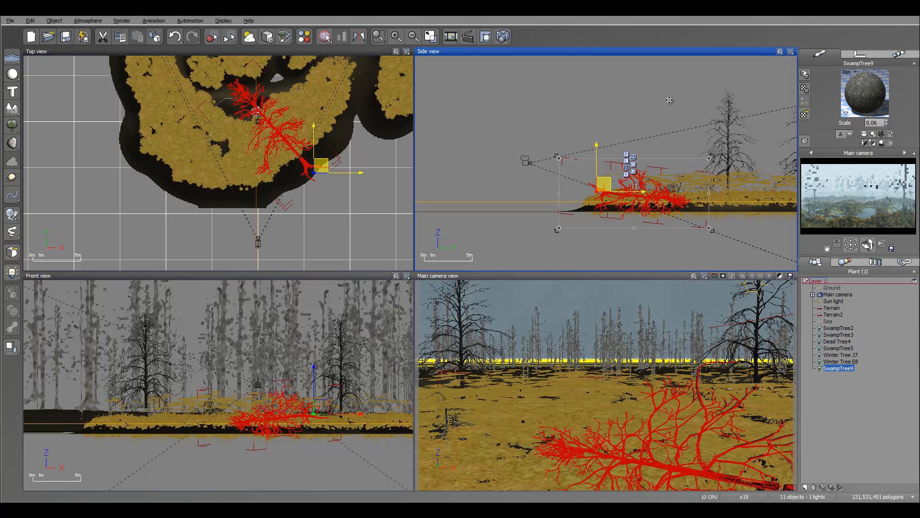
drag(321, 165, 334, 158)
drag(669, 100, 669, 101)
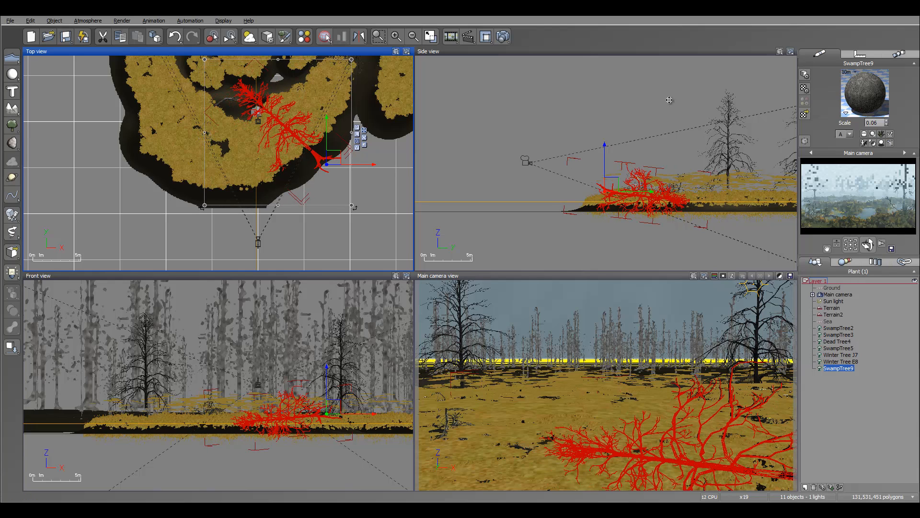
Step: Render the repositioned fallen tree at 800x450, accept the default post-render options, and close the result
key(ctrl+F9)
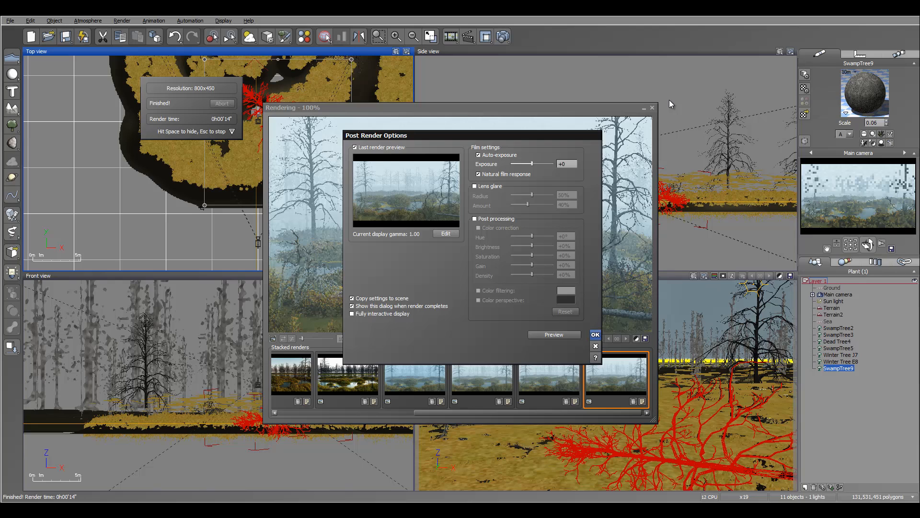
key(Return)
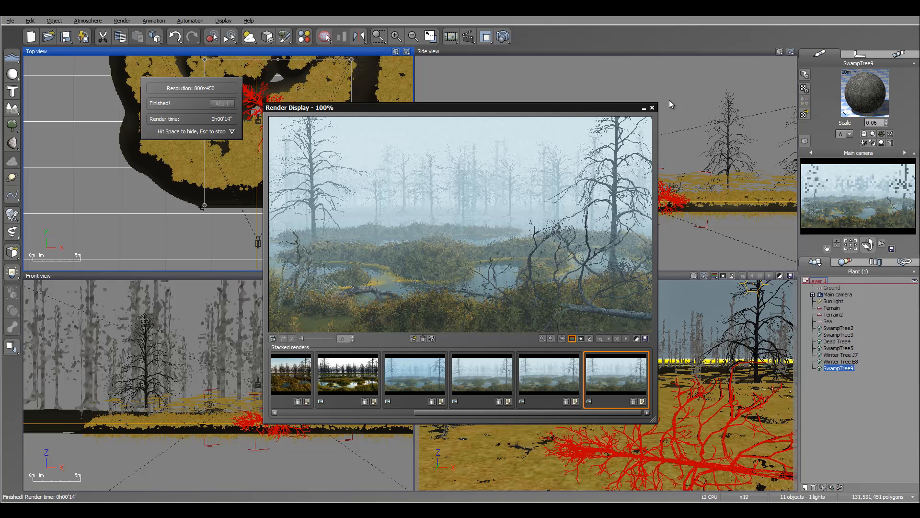
key(space)
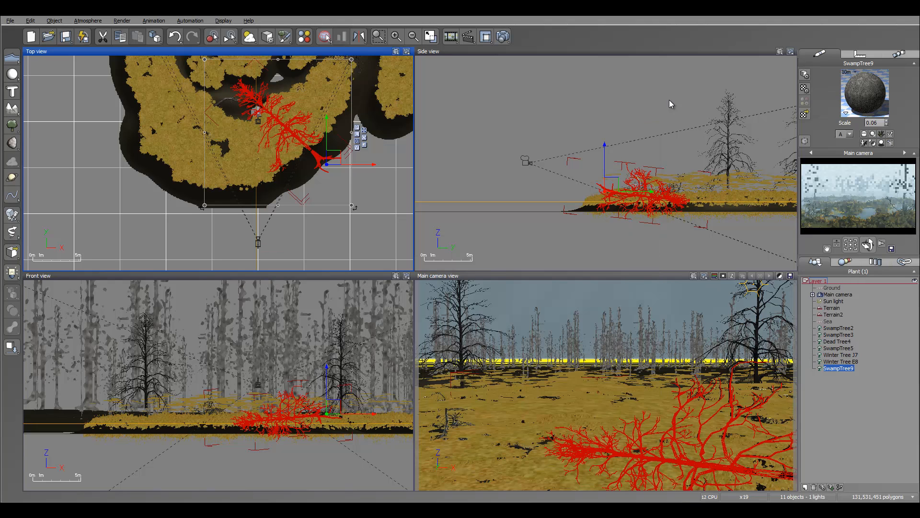
Step: Increase the quality boost for the atmosphere's fog and haze
key(alt+a)
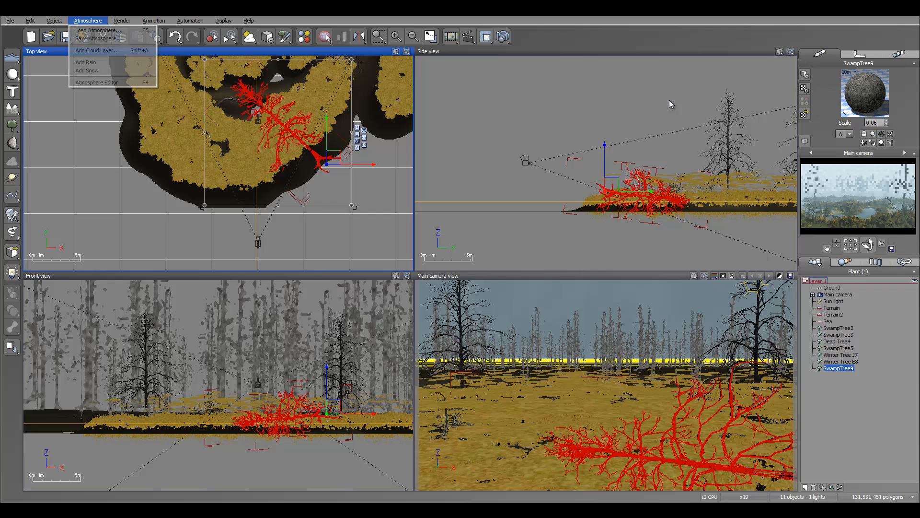
key(Return)
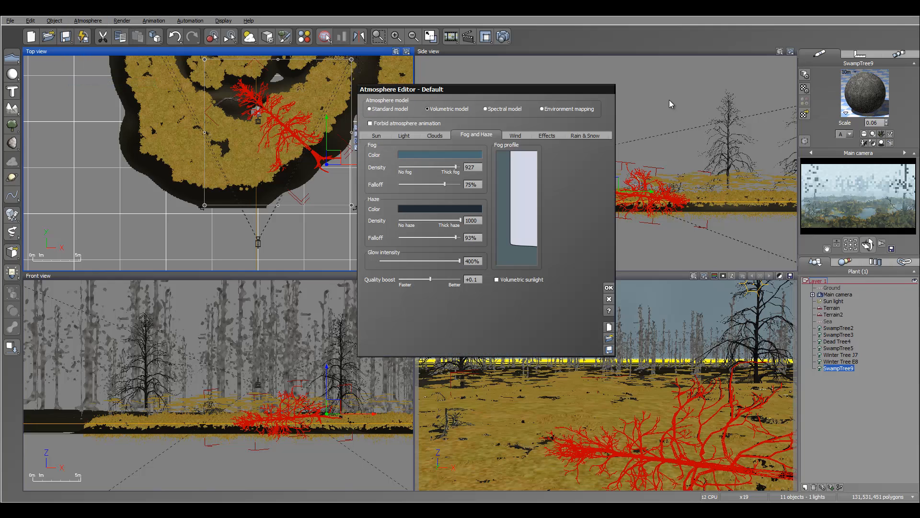
drag(430, 279, 440, 279)
key(Return)
Step: Render the scene in Final quality at 1920x1080 and accept the default post-render options
key(ctrl+F9)
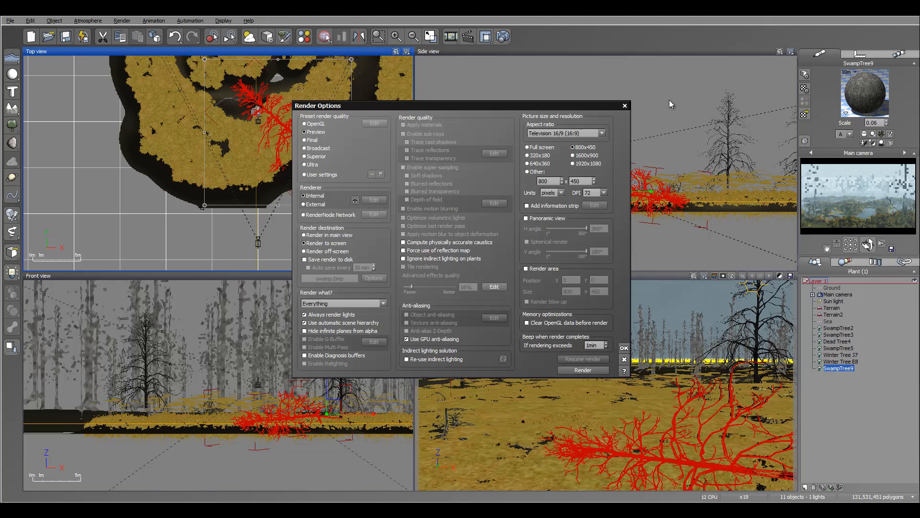
key(Down)
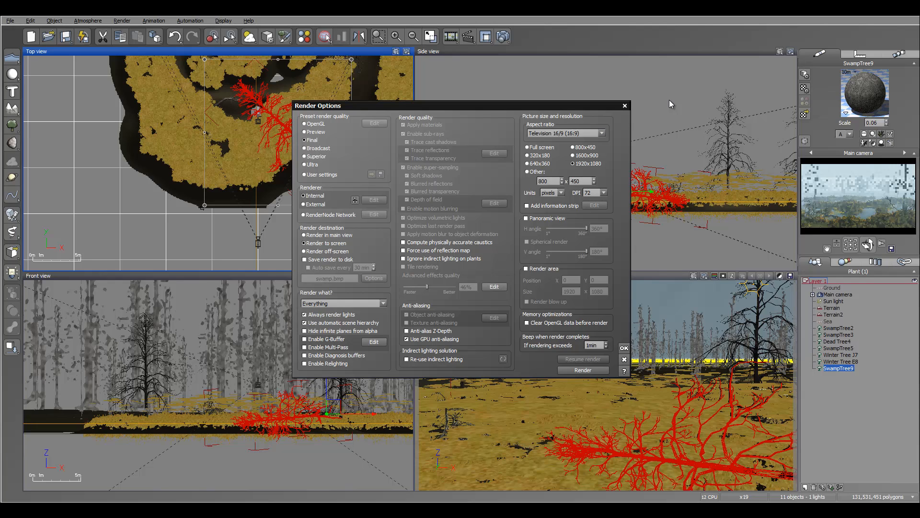
key(Return)
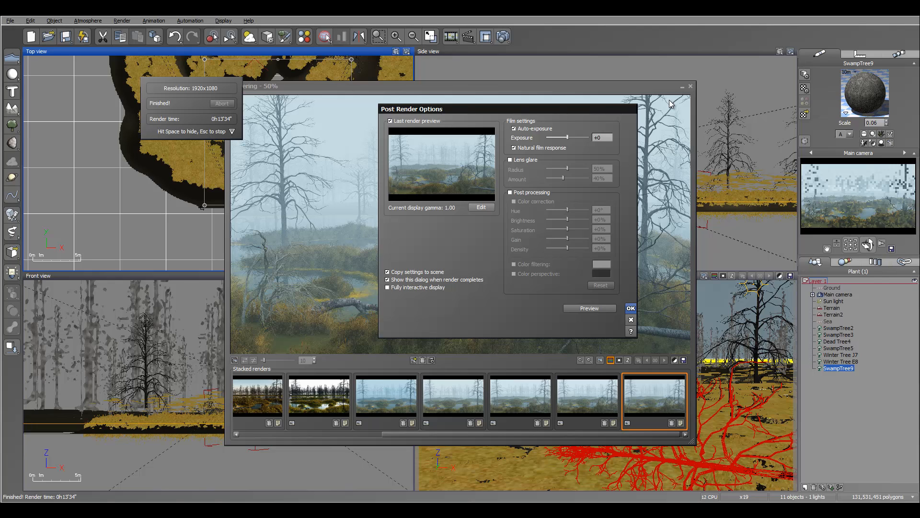
key(Return)
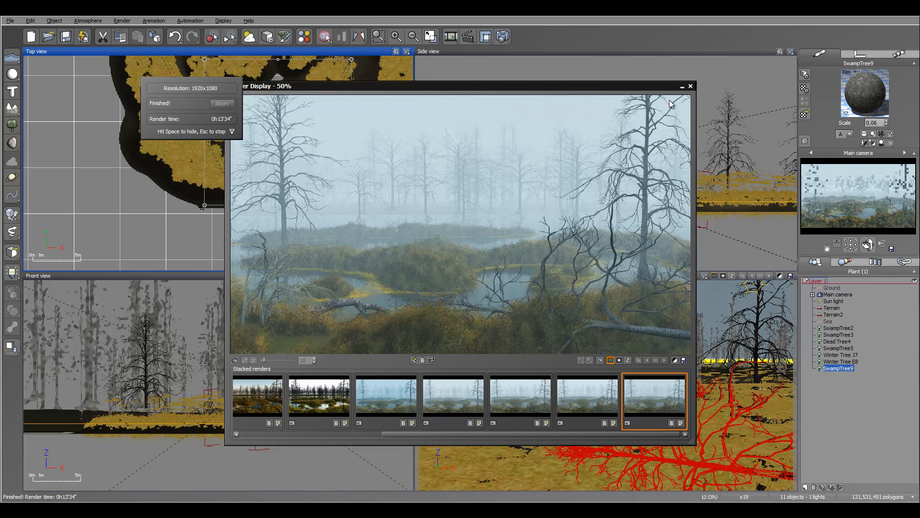